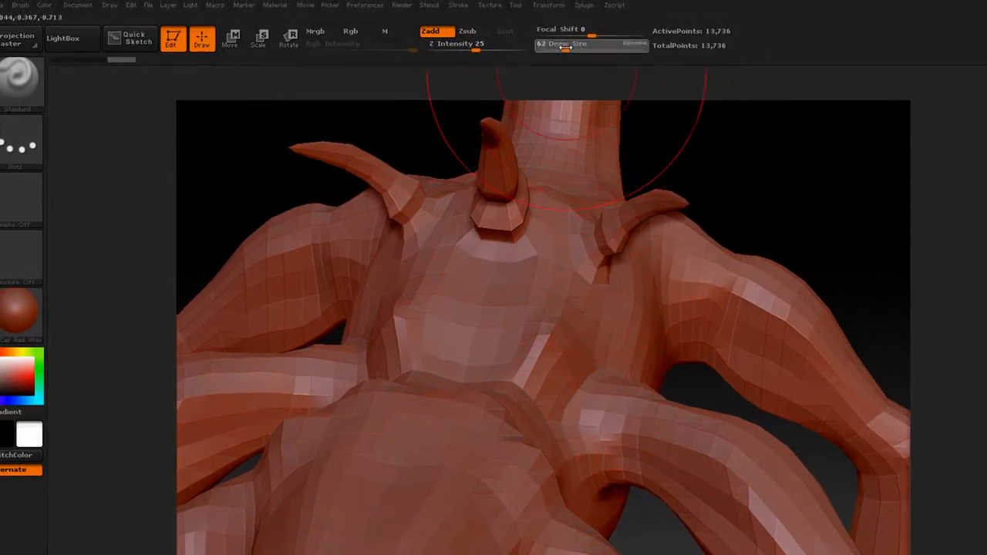
# Step: Set the brush draw size to 13 and activate symmetry for the creature model
pyautogui.moveTo(566, 45); pyautogui.dragTo(544, 46)
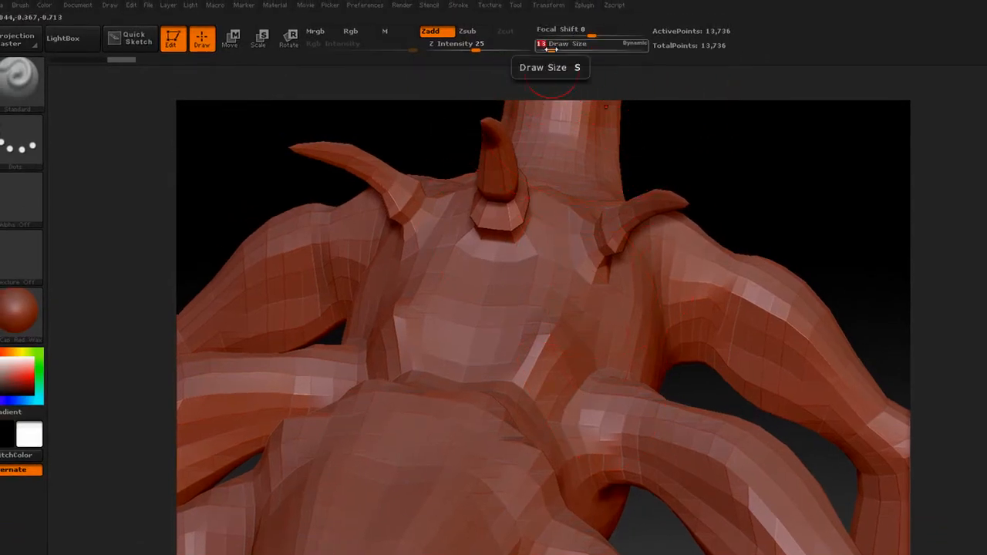
pyautogui.click(515, 6)
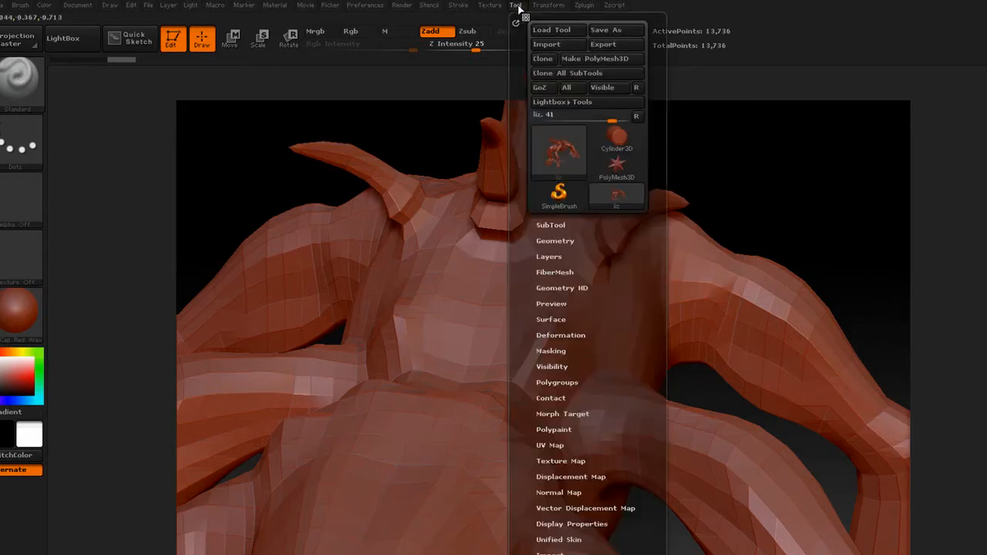
pyautogui.click(548, 5)
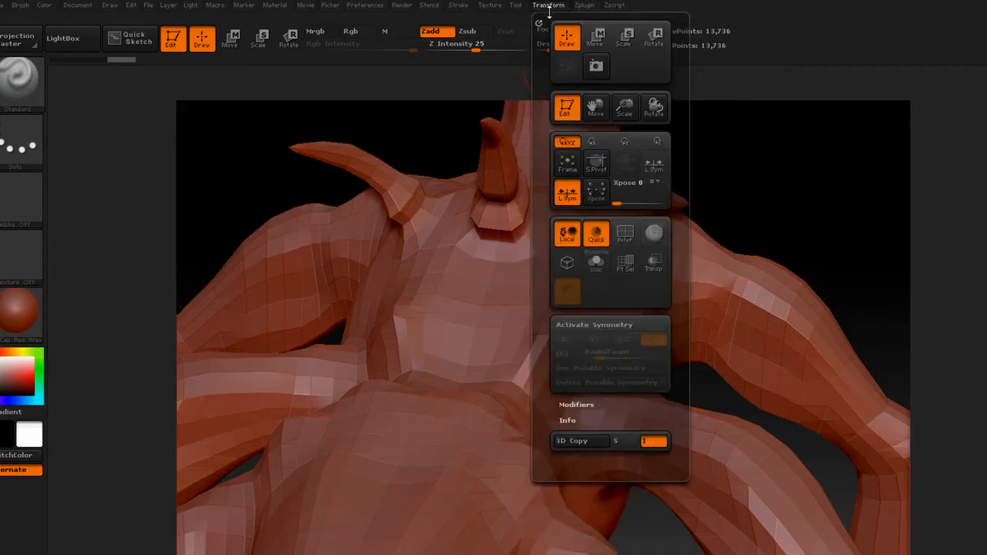
pyautogui.click(629, 327)
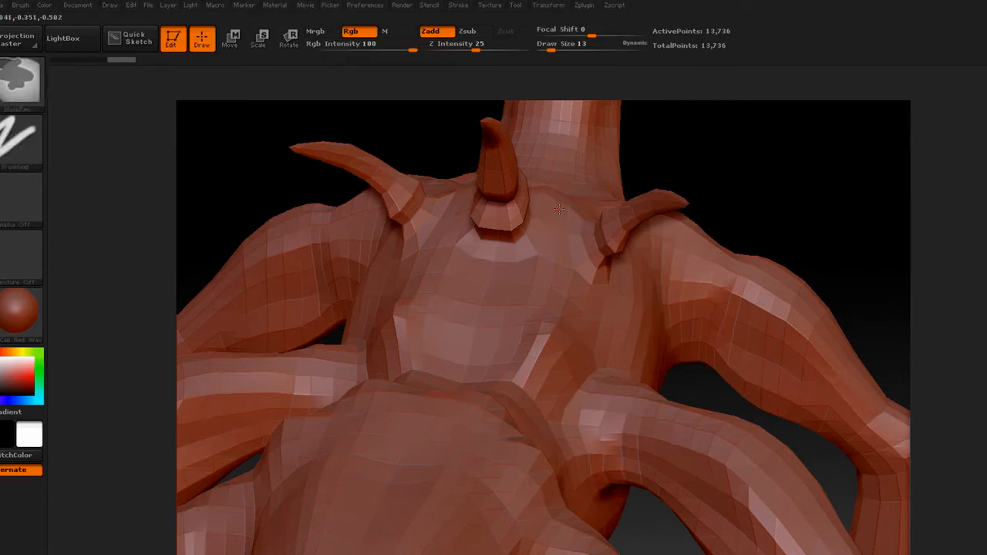
# Step: Mask the creature's upper back around the central horn and continue the mask down the lower back
pyautogui.keyDown('ctrl'); pyautogui.moveTo(560, 214); pyautogui.dragTo(544, 273); pyautogui.keyUp('ctrl')
pyautogui.moveTo(550, 234)
pyautogui.keyDown('ctrl'); pyautogui.mouseDown()
pyautogui.moveTo(438, 454)
pyautogui.moveTo(444, 378)
pyautogui.moveTo(501, 346)
pyautogui.mouseUp(); pyautogui.keyUp('ctrl')
pyautogui.moveTo(511, 281)
pyautogui.keyDown('ctrl'); pyautogui.mouseDown()
pyautogui.moveTo(562, 266)
pyautogui.moveTo(510, 316)
pyautogui.moveTo(536, 220)
pyautogui.moveTo(441, 365)
pyautogui.moveTo(417, 455)
pyautogui.moveTo(331, 493)
pyautogui.moveTo(370, 432)
pyautogui.moveTo(420, 474)
pyautogui.moveTo(484, 375)
pyautogui.mouseUp(); pyautogui.keyUp('ctrl')
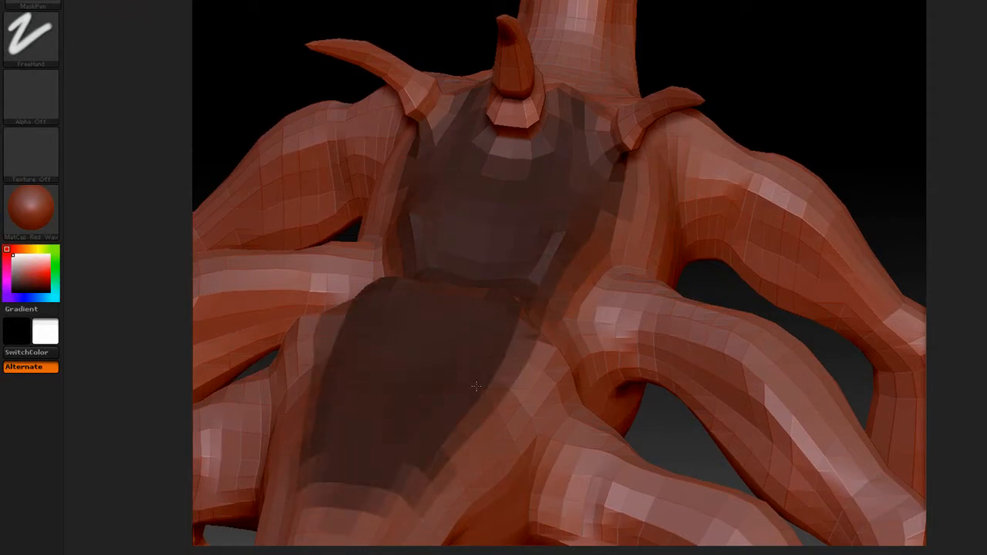
pyautogui.moveTo(424, 478)
pyautogui.keyDown('ctrl'); pyautogui.mouseDown()
pyautogui.moveTo(347, 531)
pyautogui.moveTo(308, 536)
pyautogui.mouseUp(); pyautogui.keyUp('ctrl')
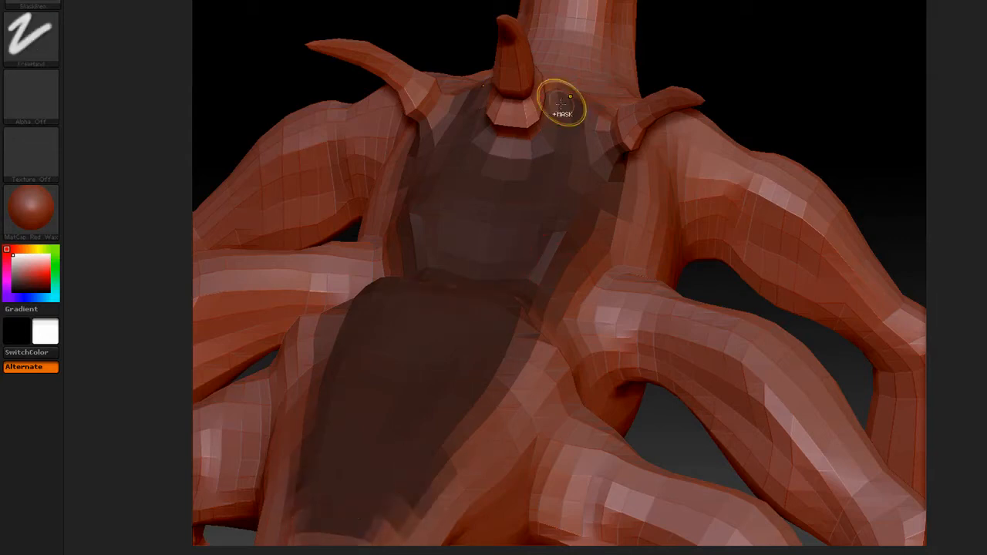
pyautogui.moveTo(562, 103)
pyautogui.keyDown('ctrl'); pyautogui.mouseDown()
pyautogui.moveTo(524, 143)
pyautogui.moveTo(557, 130)
pyautogui.moveTo(550, 203)
pyautogui.mouseUp(); pyautogui.keyUp('ctrl')
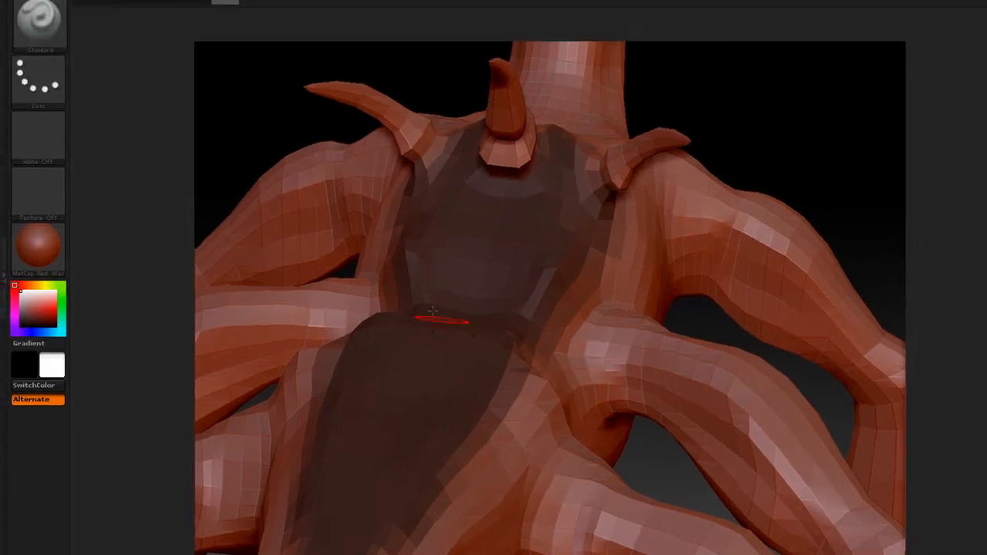
# Step: Mask the unmasked strip at the waist, joining the upper and lower back areas
pyautogui.moveTo(272, 135); pyautogui.dragTo(515, 296)
pyautogui.moveTo(437, 323)
pyautogui.keyDown('ctrl'); pyautogui.mouseDown()
pyautogui.moveTo(478, 339)
pyautogui.moveTo(416, 313)
pyautogui.moveTo(354, 341)
pyautogui.moveTo(497, 294)
pyautogui.mouseUp(); pyautogui.keyUp('ctrl')
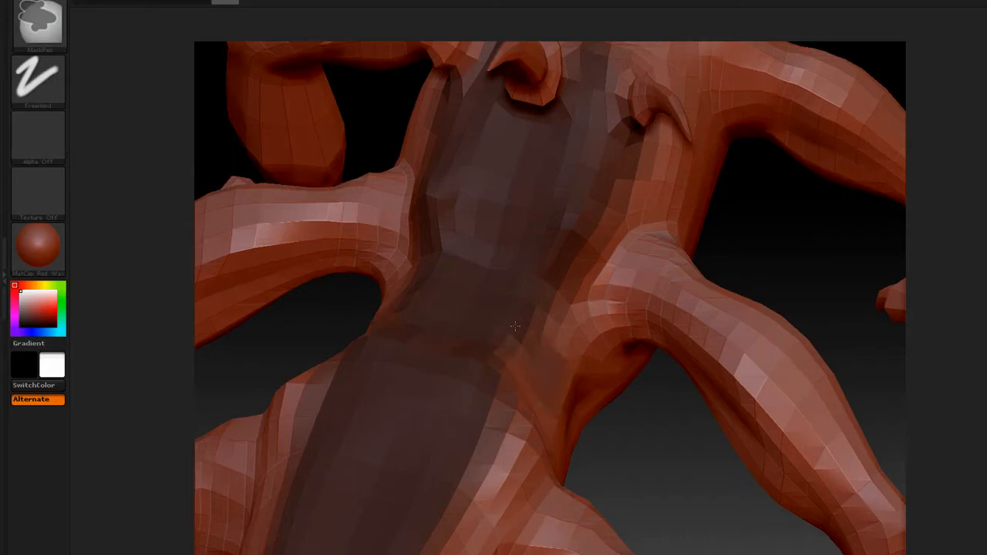
pyautogui.keyDown('ctrl'); pyautogui.moveTo(515, 326); pyautogui.dragTo(496, 364); pyautogui.keyUp('ctrl')
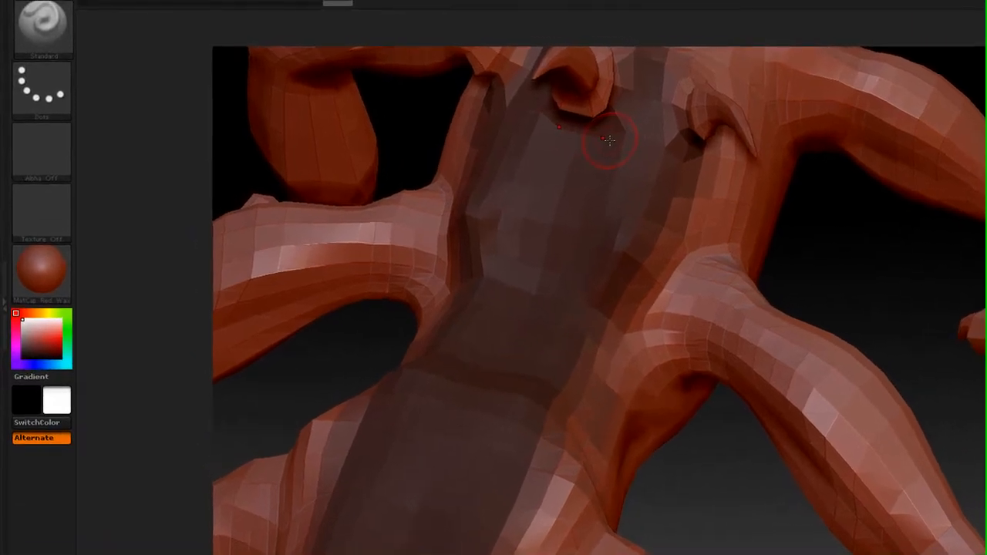
# Step: Extend the mask from behind the central horn up to the base of the neck and fill the gaps along the back
pyautogui.moveTo(393, 159)
pyautogui.mouseDown()
pyautogui.moveTo(386, 150)
pyautogui.moveTo(401, 158)
pyautogui.mouseUp()
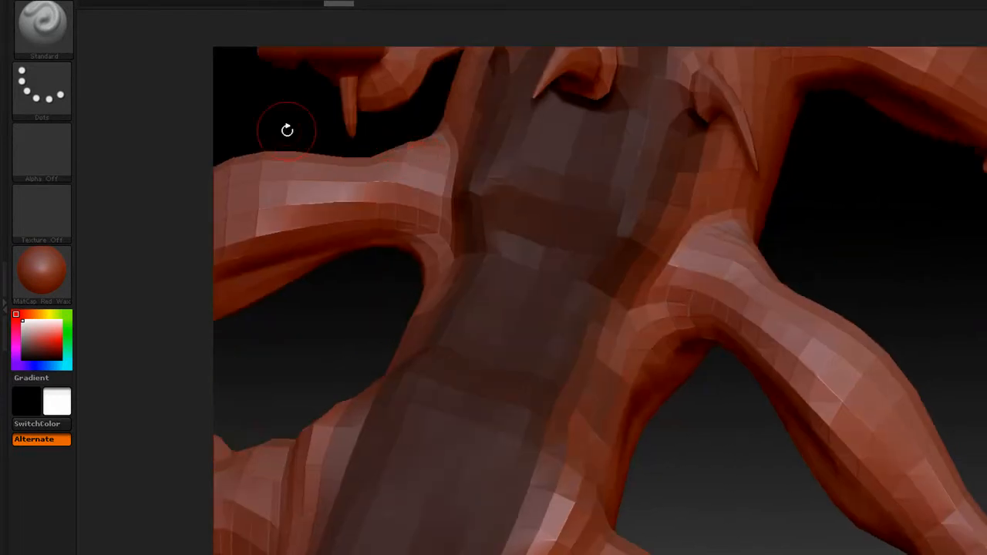
pyautogui.press('space')
pyautogui.moveTo(378, 347); pyautogui.dragTo(386, 452)
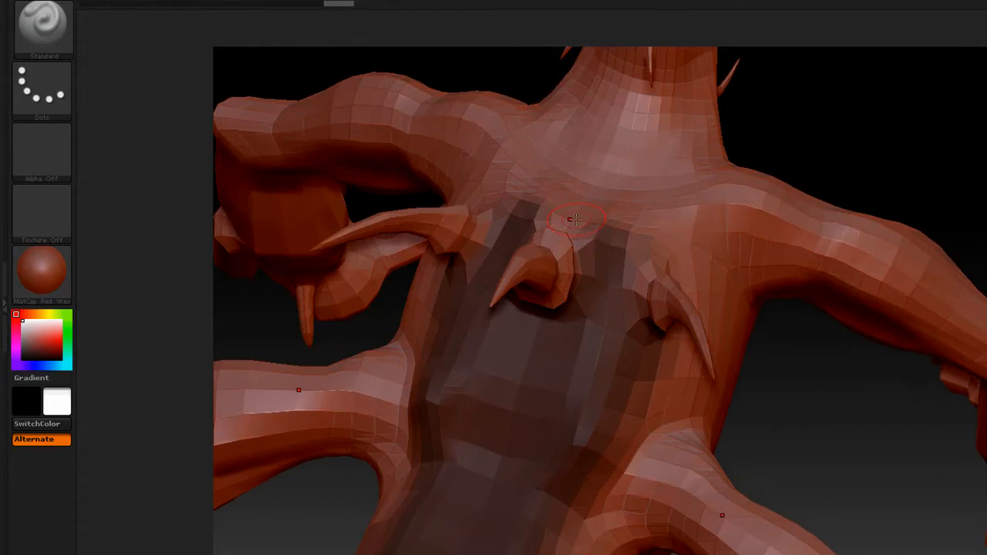
pyautogui.moveTo(572, 210)
pyautogui.keyDown('ctrl'); pyautogui.mouseDown()
pyautogui.moveTo(553, 214)
pyautogui.moveTo(599, 199)
pyautogui.moveTo(592, 185)
pyautogui.moveTo(619, 164)
pyautogui.moveTo(628, 138)
pyautogui.mouseUp(); pyautogui.keyUp('ctrl')
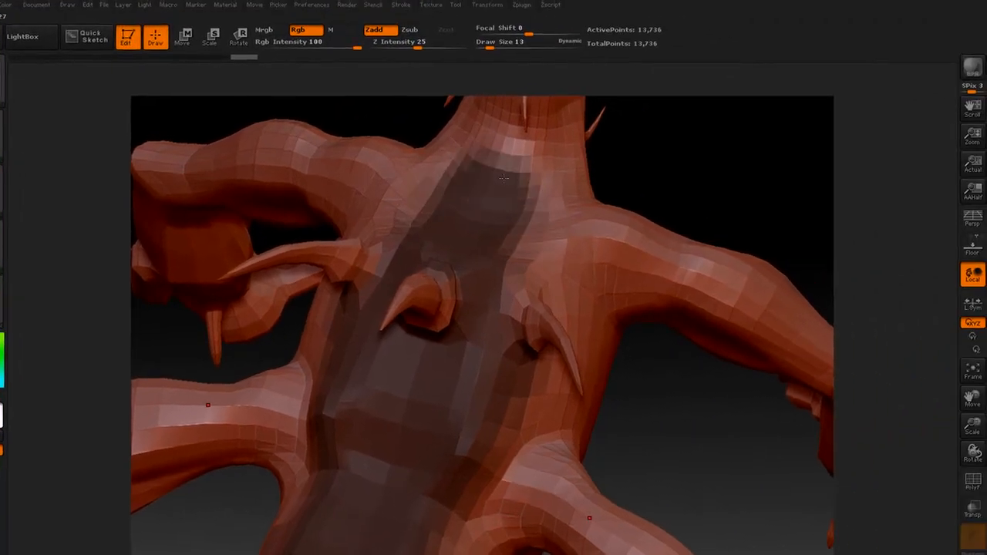
pyautogui.moveTo(503, 179)
pyautogui.keyDown('ctrl'); pyautogui.mouseDown()
pyautogui.moveTo(489, 192)
pyautogui.moveTo(496, 170)
pyautogui.mouseUp(); pyautogui.keyUp('ctrl')
pyautogui.moveTo(494, 246)
pyautogui.keyDown('ctrl'); pyautogui.mouseDown()
pyautogui.moveTo(496, 170)
pyautogui.moveTo(515, 226)
pyautogui.mouseUp(); pyautogui.keyUp('ctrl')
pyautogui.keyDown('ctrl'); pyautogui.click(469, 421); pyautogui.keyUp('ctrl')
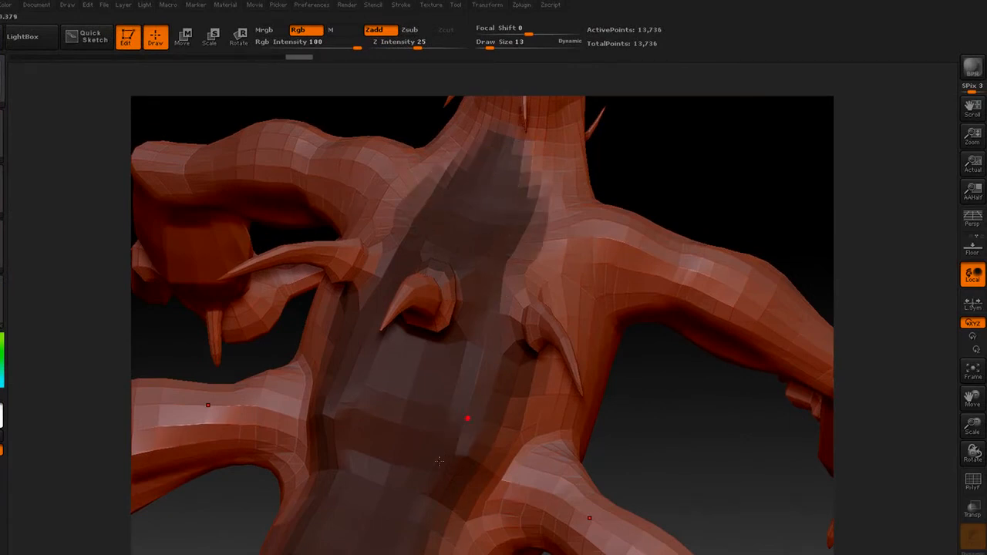
pyautogui.keyDown('ctrl'); pyautogui.moveTo(354, 413); pyautogui.dragTo(412, 431); pyautogui.keyUp('ctrl')
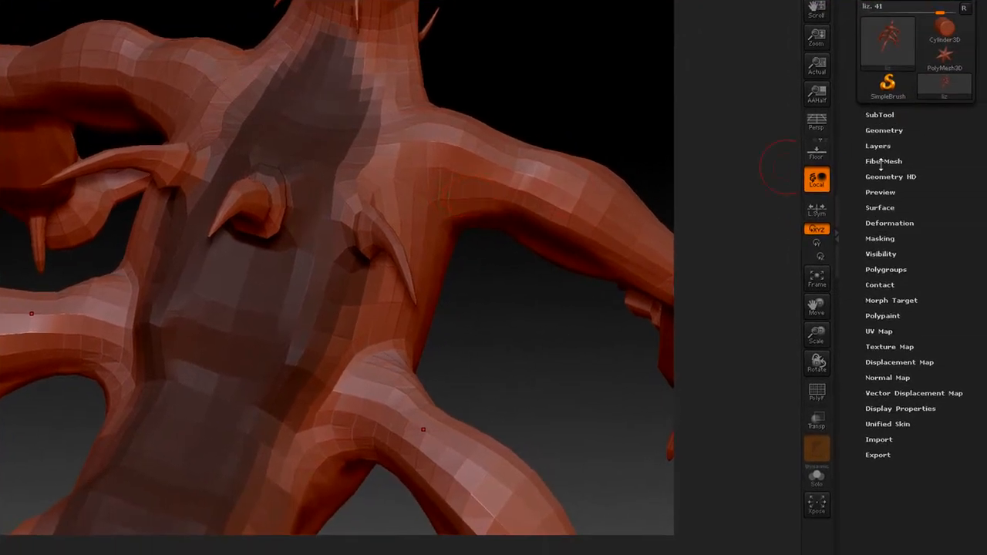
# Step: Generate a FiberMesh preview on the masked back area
pyautogui.click(881, 161)
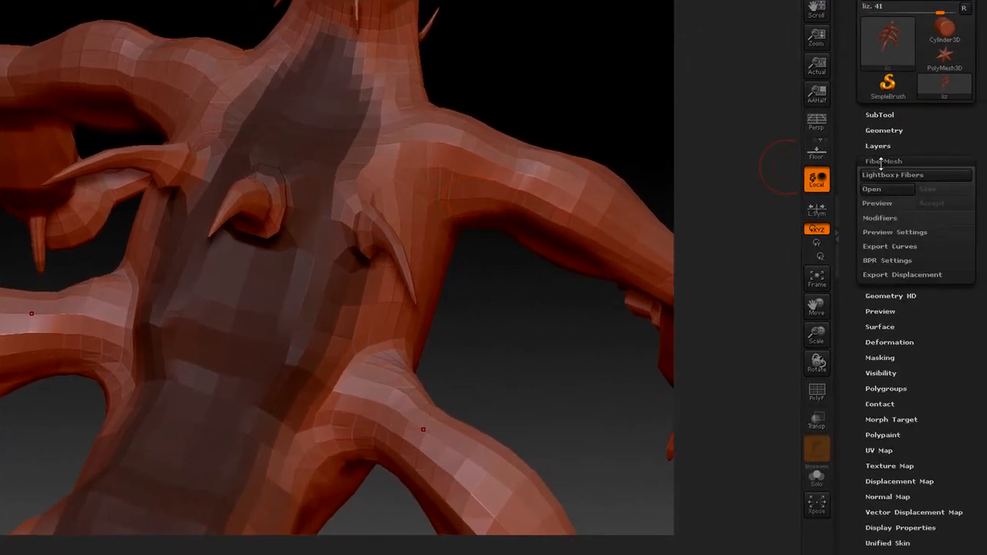
pyautogui.click(876, 204)
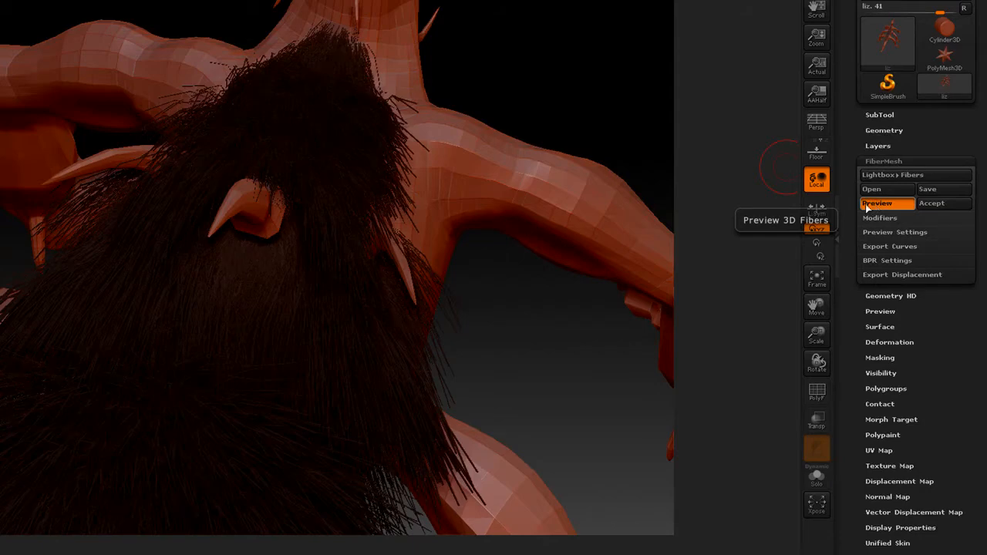
pyautogui.moveTo(580, 359); pyautogui.dragTo(573, 326)
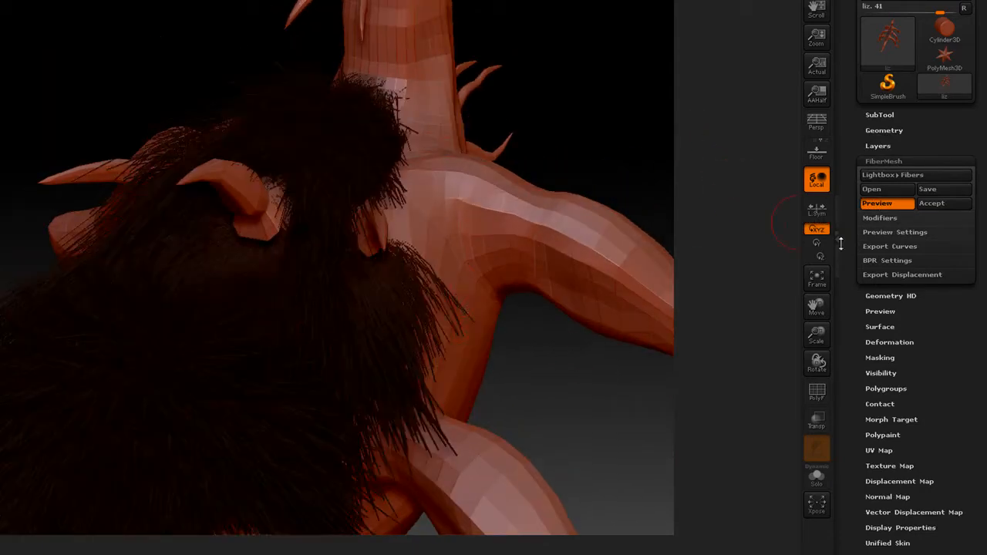
# Step: Shorten the fibers by setting the FiberMesh Length modifier to 81.4106
pyautogui.click(884, 218)
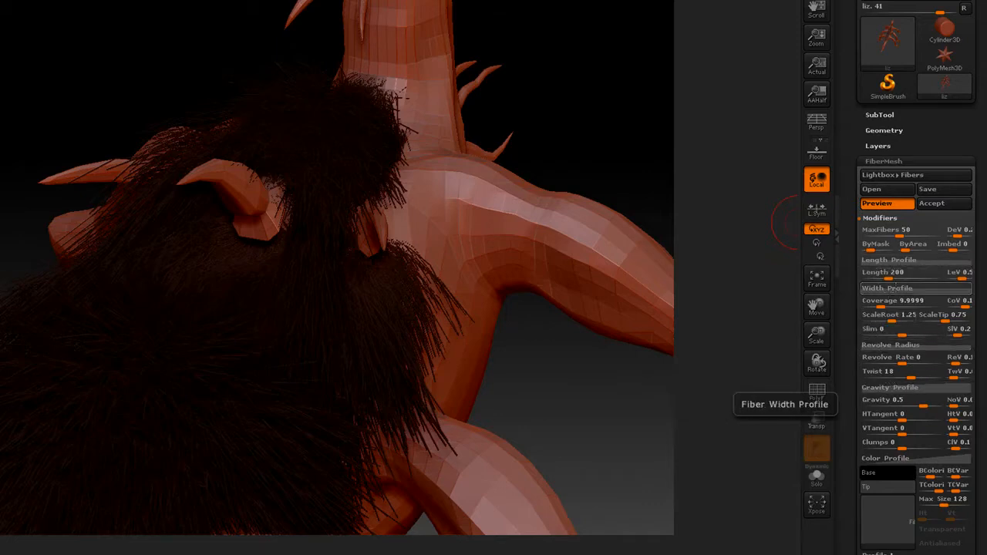
pyautogui.moveTo(888, 279); pyautogui.dragTo(875, 266)
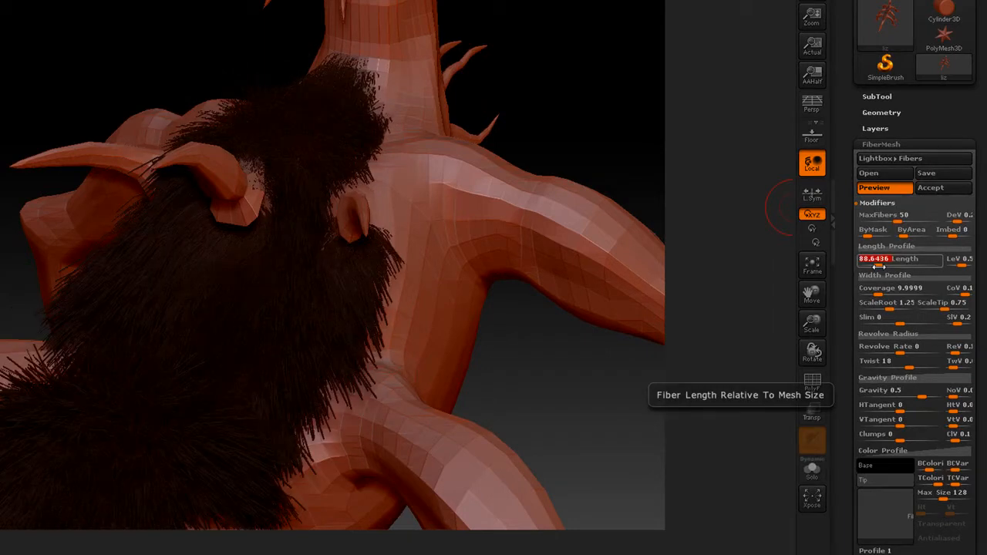
pyautogui.click(879, 266)
pyautogui.moveTo(876, 266); pyautogui.dragTo(874, 266)
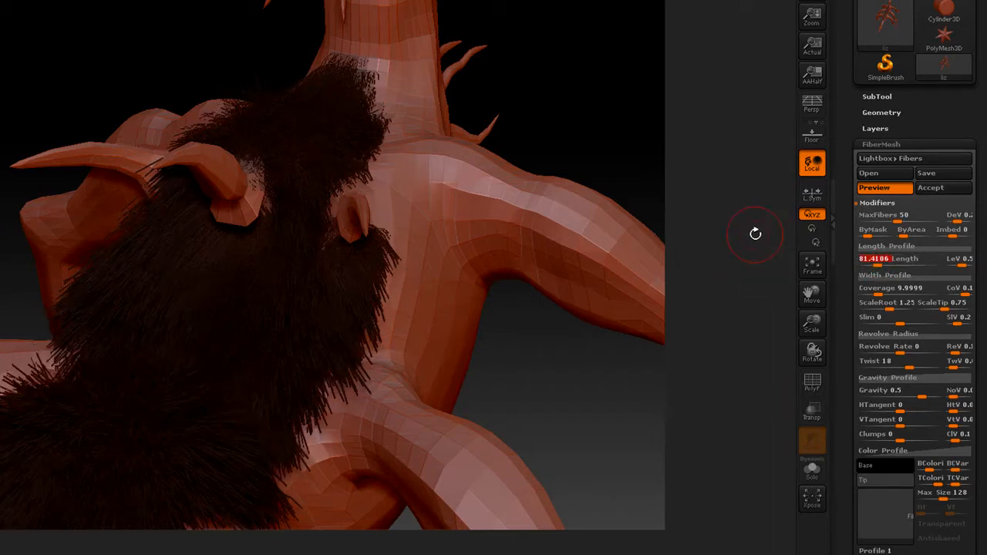
# Step: Set the FiberMesh ByMask modifier to 1.75, leaving the length profile curve as it is
pyautogui.moveTo(874, 238); pyautogui.dragTo(869, 239)
pyautogui.click(881, 244)
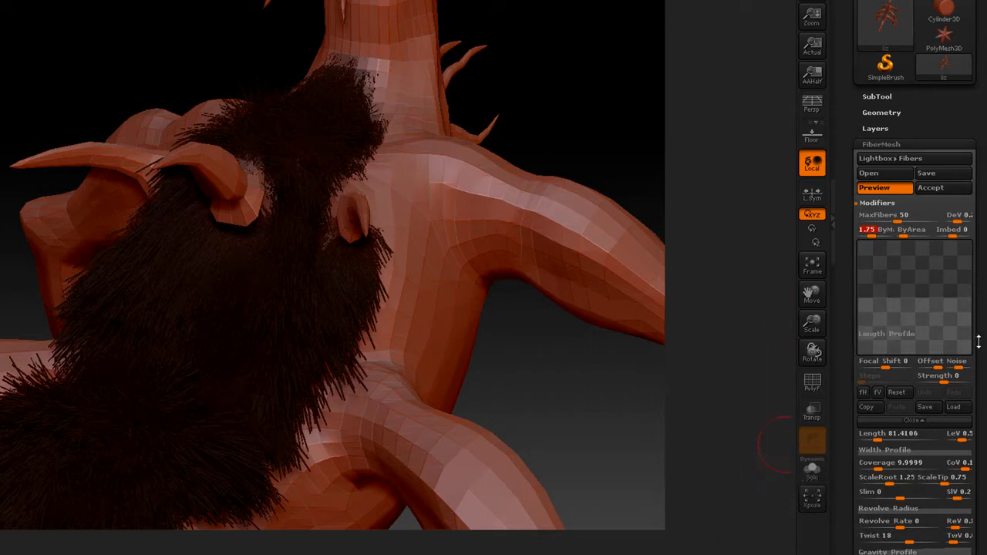
pyautogui.moveTo(978, 341); pyautogui.dragTo(955, 264)
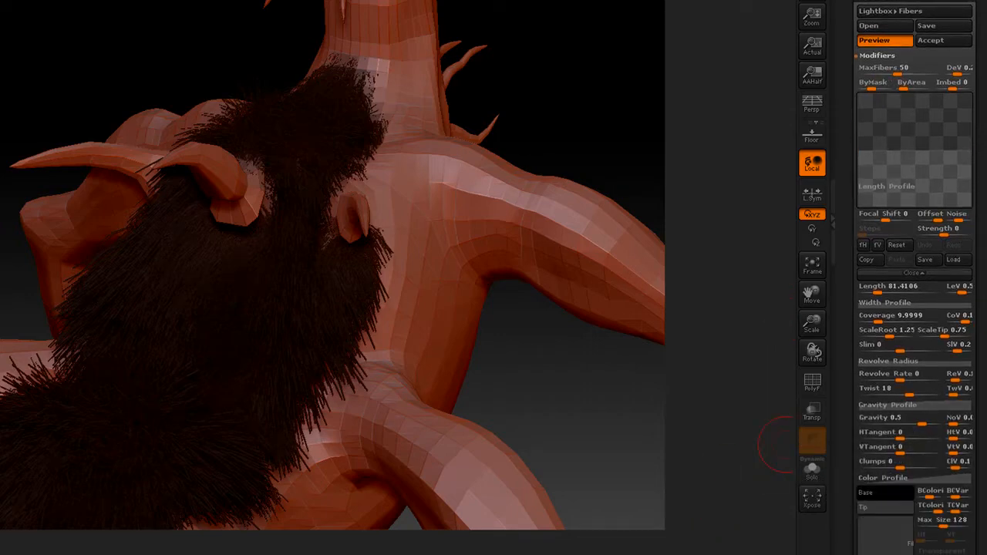
pyautogui.click(959, 275)
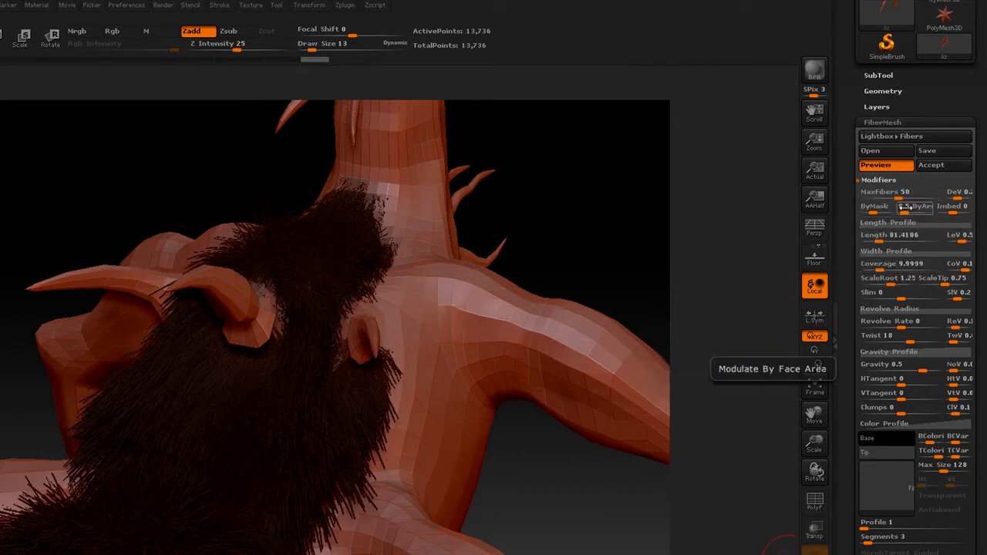
# Step: Set MaxFibers to 40.0563, and open and close the width profile curve without editing it
pyautogui.moveTo(898, 197); pyautogui.dragTo(897, 199)
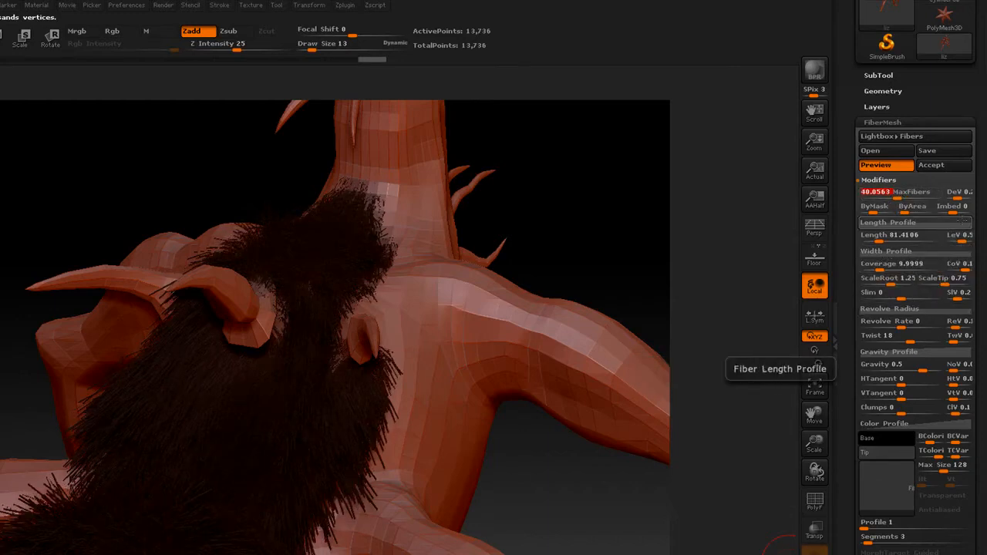
pyautogui.click(931, 245)
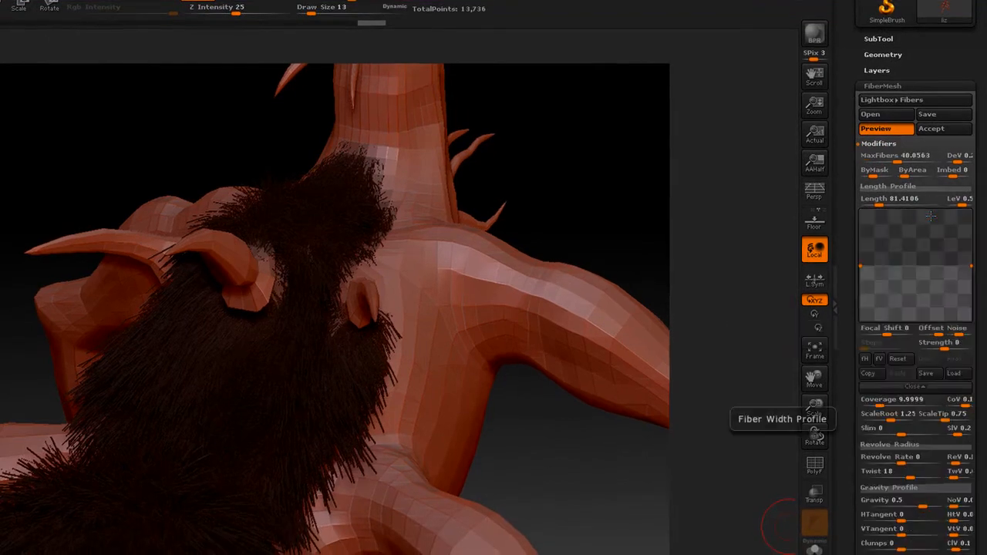
pyautogui.click(904, 387)
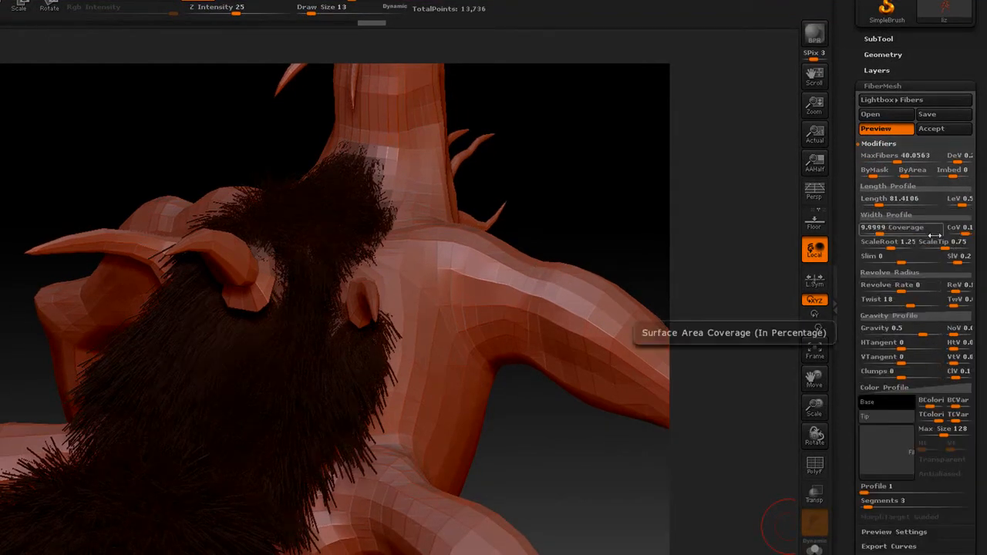
# Step: Set the fiber Coverage to 13.5293 and its coverage variation (CoV) to 0
pyautogui.moveTo(891, 233); pyautogui.dragTo(894, 234)
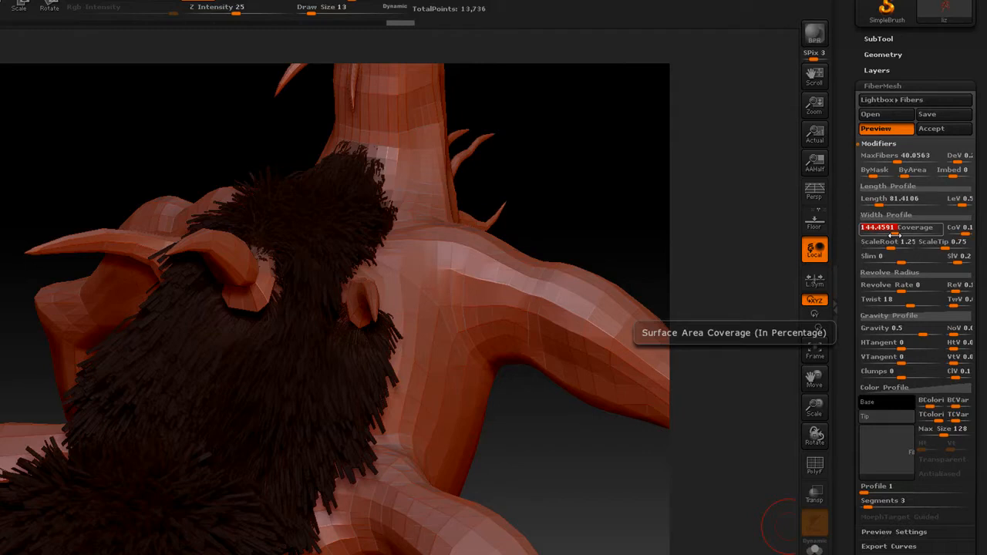
pyautogui.moveTo(893, 234); pyautogui.dragTo(877, 234)
pyautogui.moveTo(959, 235); pyautogui.dragTo(956, 235)
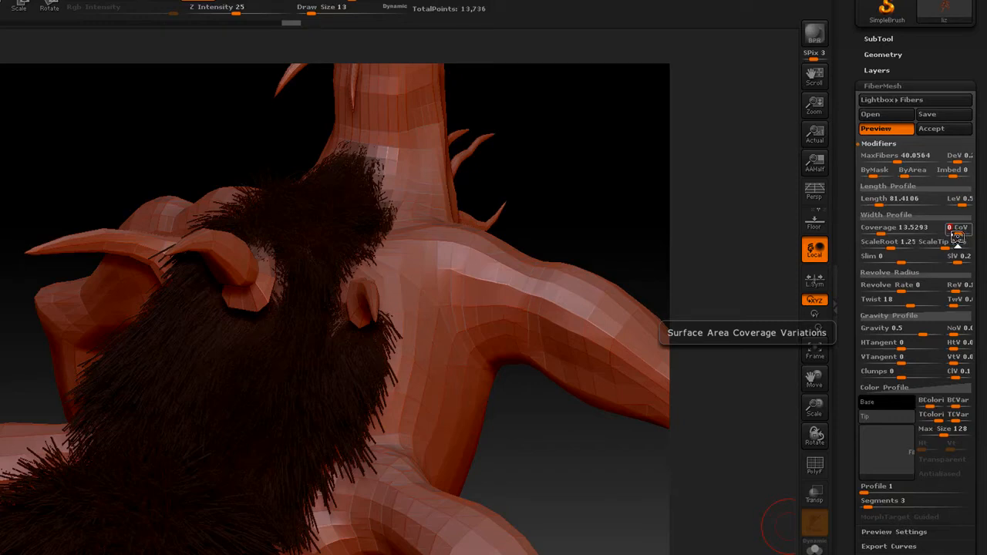
pyautogui.click(957, 232)
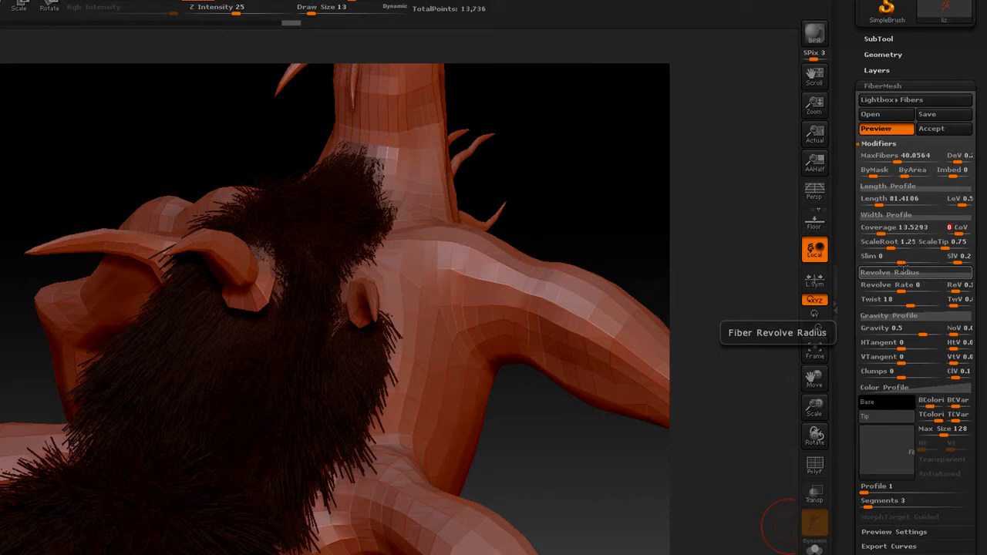
# Step: Try out the fibers' Slim and Revolve Rate modifiers and look at the revolve radius curve
pyautogui.click(902, 263)
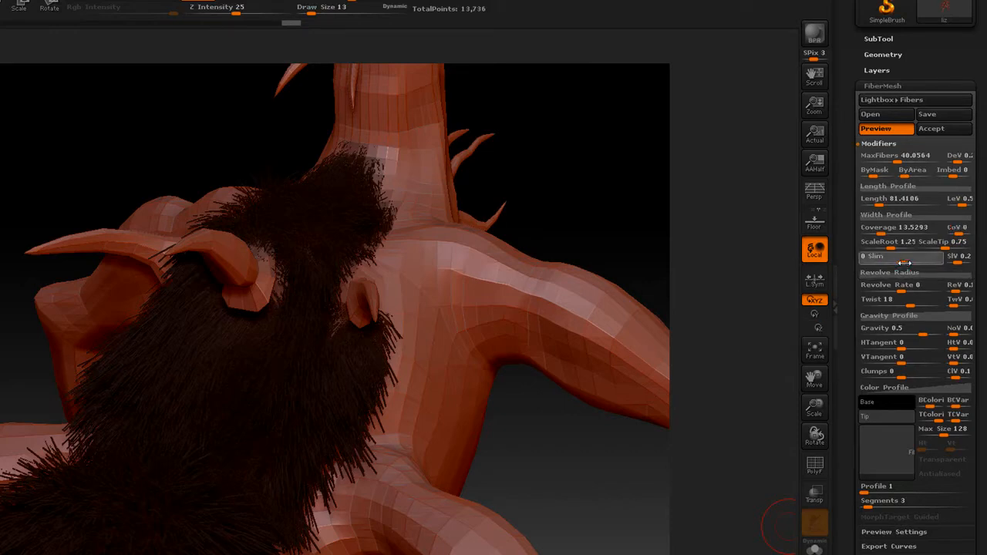
pyautogui.moveTo(905, 263)
pyautogui.mouseDown()
pyautogui.moveTo(919, 263)
pyautogui.moveTo(904, 264)
pyautogui.mouseUp()
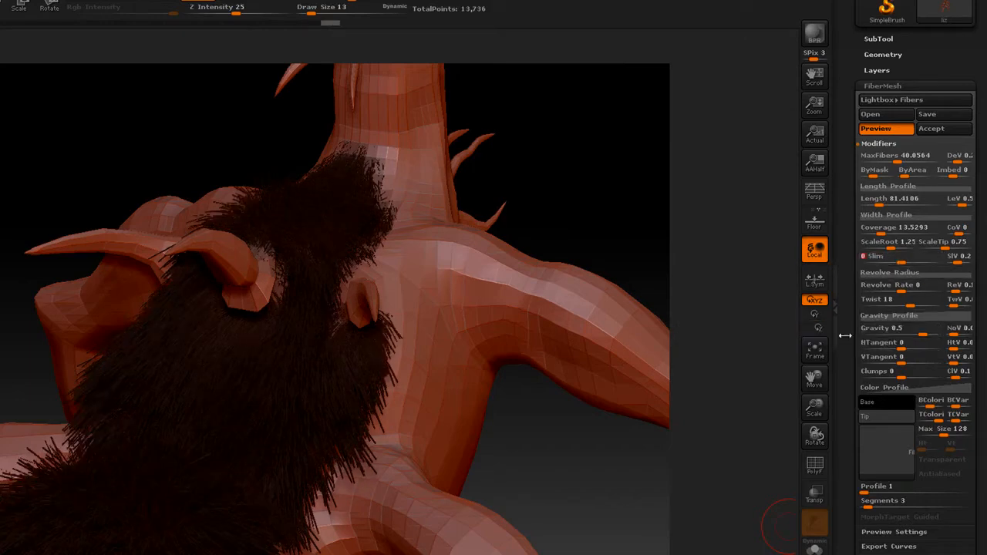
pyautogui.click(889, 272)
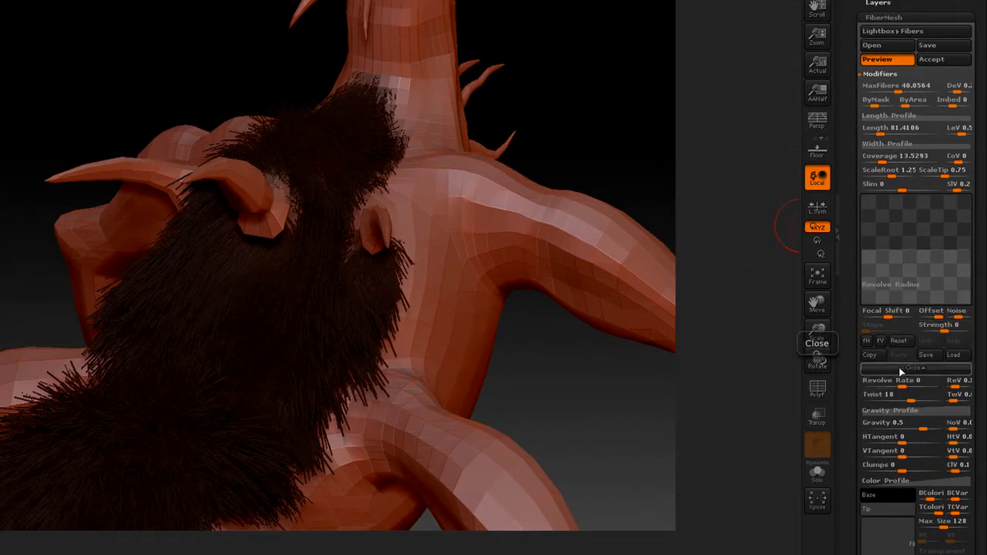
pyautogui.click(900, 370)
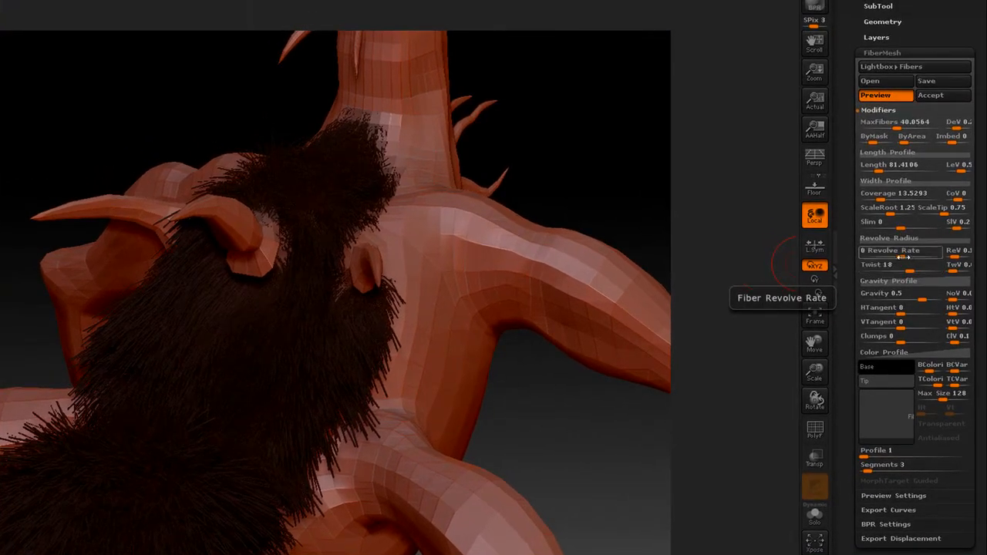
pyautogui.moveTo(900, 257); pyautogui.dragTo(910, 256)
pyautogui.click(910, 259)
# Step: Set the fibers' Twist to 11.4893 and their Gravity to 0.0851
pyautogui.click(908, 270)
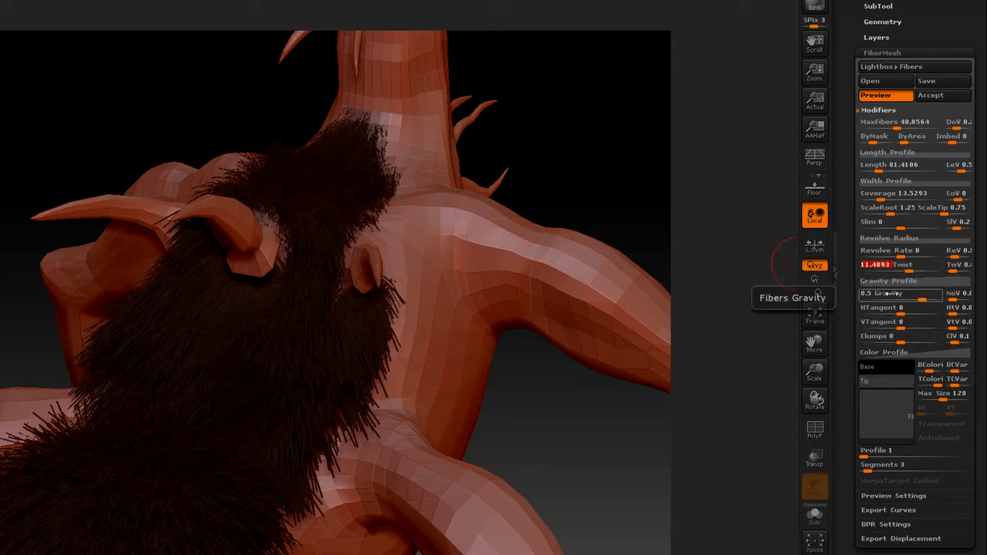
pyautogui.moveTo(926, 295); pyautogui.dragTo(912, 294)
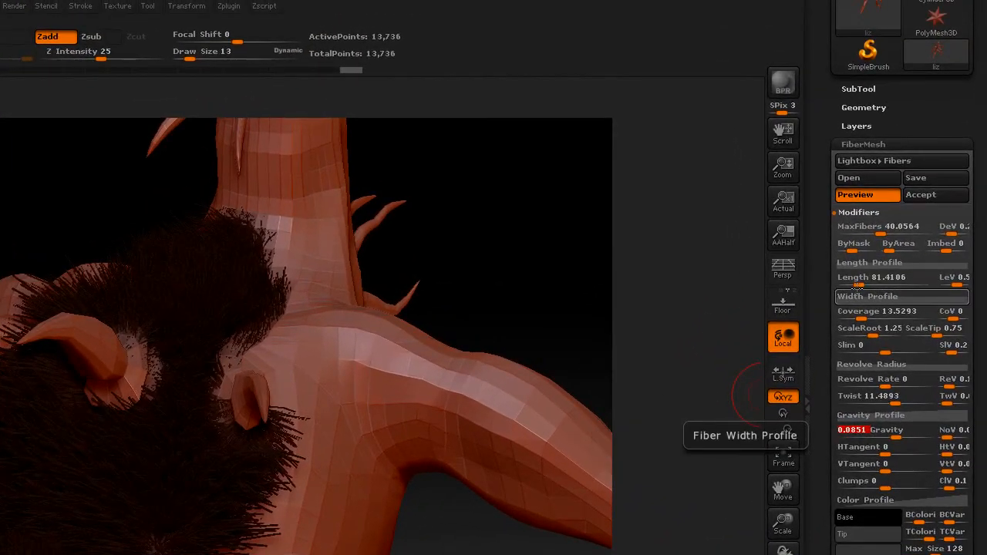
# Step: Set the fiber Length to 61.5583 and check the fur on the creature's back from several angles
pyautogui.moveTo(857, 286); pyautogui.dragTo(856, 284)
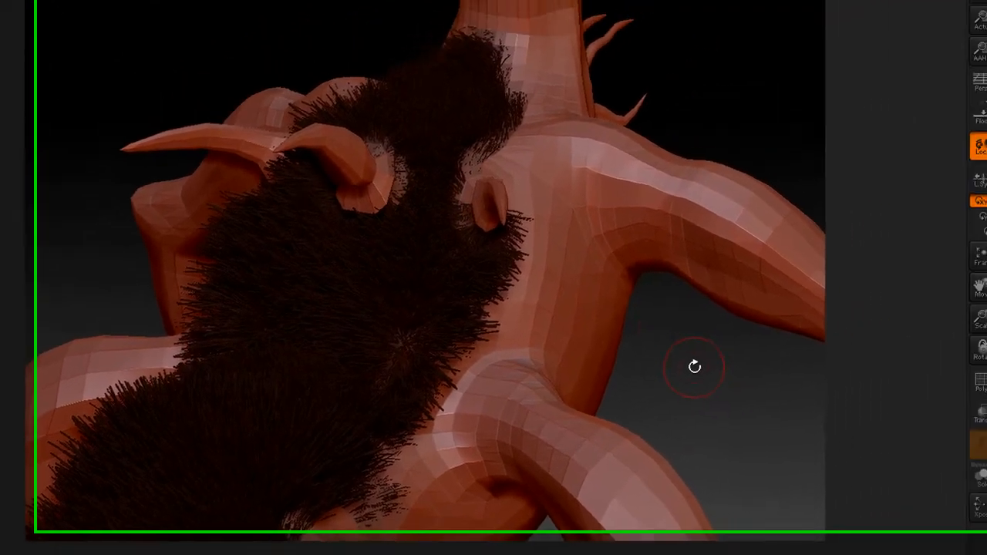
pyautogui.moveTo(694, 367); pyautogui.dragTo(707, 310)
pyautogui.moveTo(555, 294); pyautogui.dragTo(557, 267)
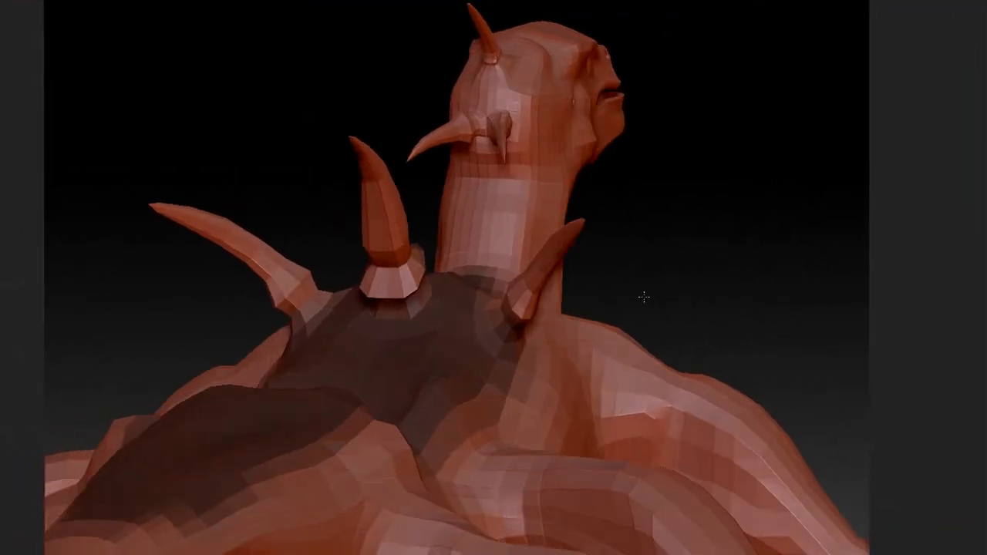
pyautogui.moveTo(644, 297); pyautogui.dragTo(654, 296)
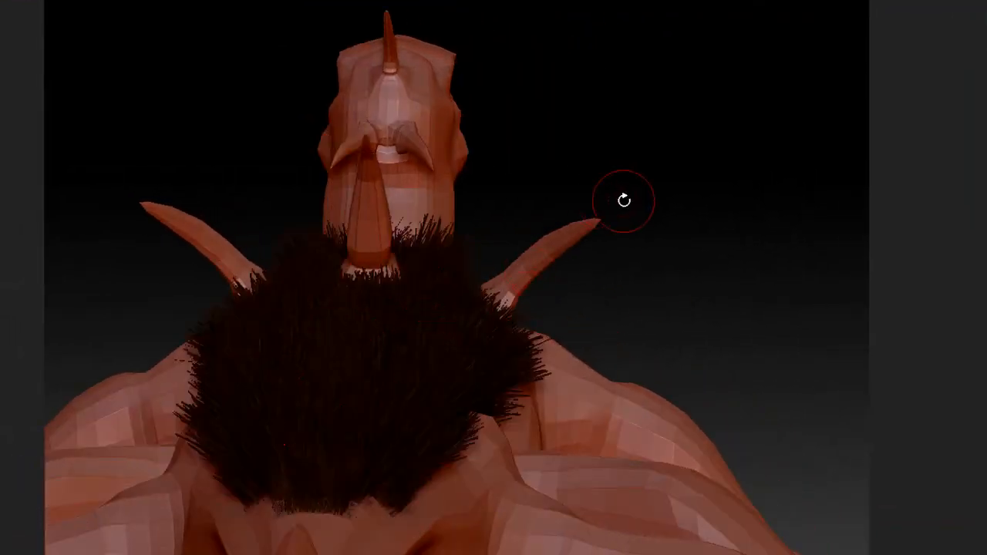
pyautogui.moveTo(624, 200)
pyautogui.mouseDown()
pyautogui.moveTo(635, 185)
pyautogui.moveTo(626, 192)
pyautogui.mouseUp()
pyautogui.moveTo(677, 335); pyautogui.dragTo(673, 305)
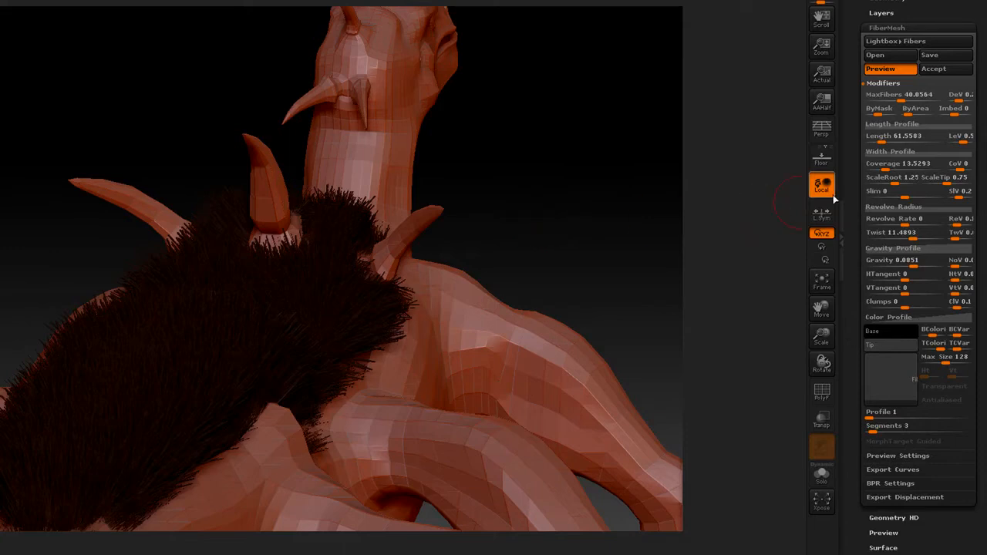
# Step: Try out the fibers' Clumps, HTangent and VTangent modifiers
pyautogui.moveTo(903, 307)
pyautogui.mouseDown()
pyautogui.moveTo(889, 307)
pyautogui.moveTo(917, 309)
pyautogui.moveTo(904, 309)
pyautogui.mouseUp()
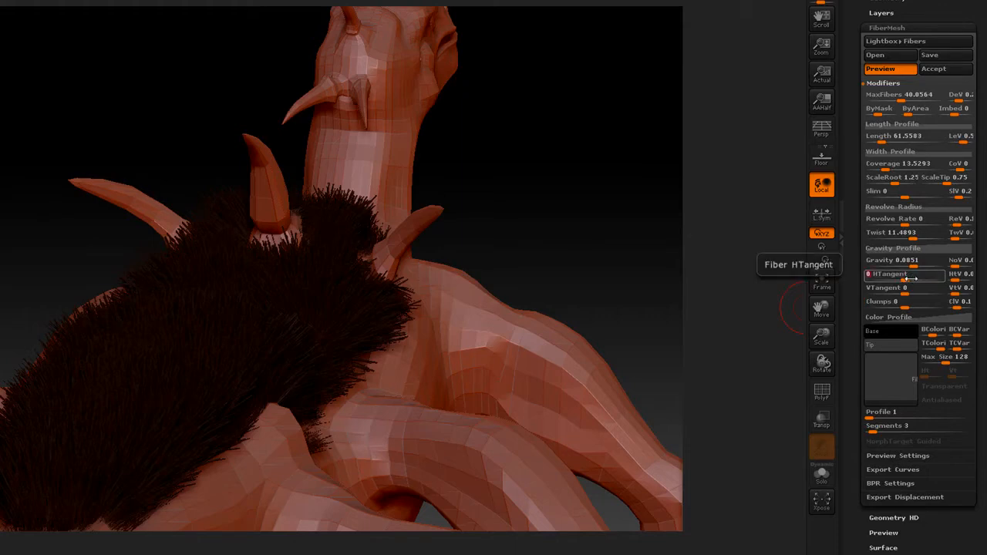
pyautogui.moveTo(908, 281)
pyautogui.mouseDown()
pyautogui.moveTo(919, 281)
pyautogui.moveTo(906, 280)
pyautogui.moveTo(905, 292)
pyautogui.mouseUp()
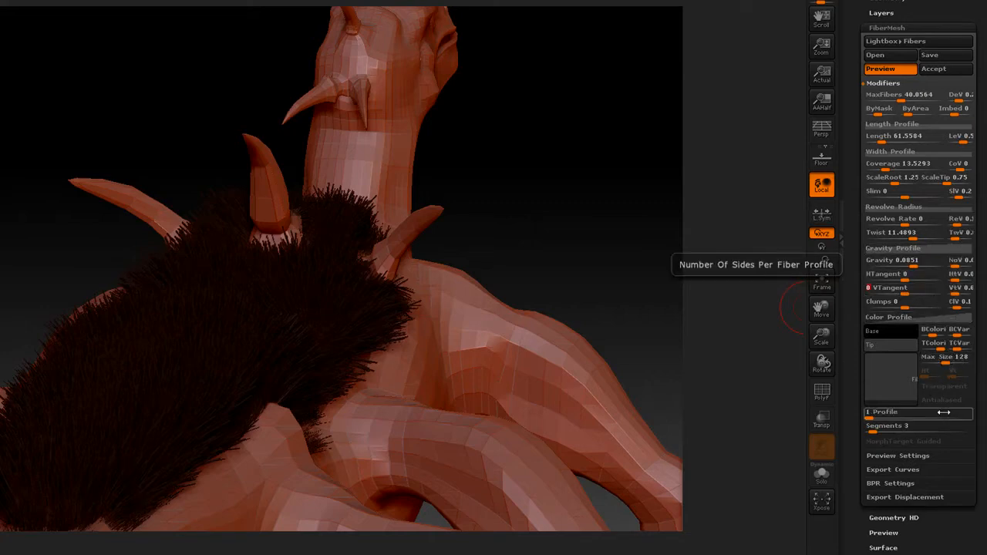
# Step: Set the fibers' base color to purple (144, 32, 255) and their tip color to pure blue
pyautogui.click(890, 330)
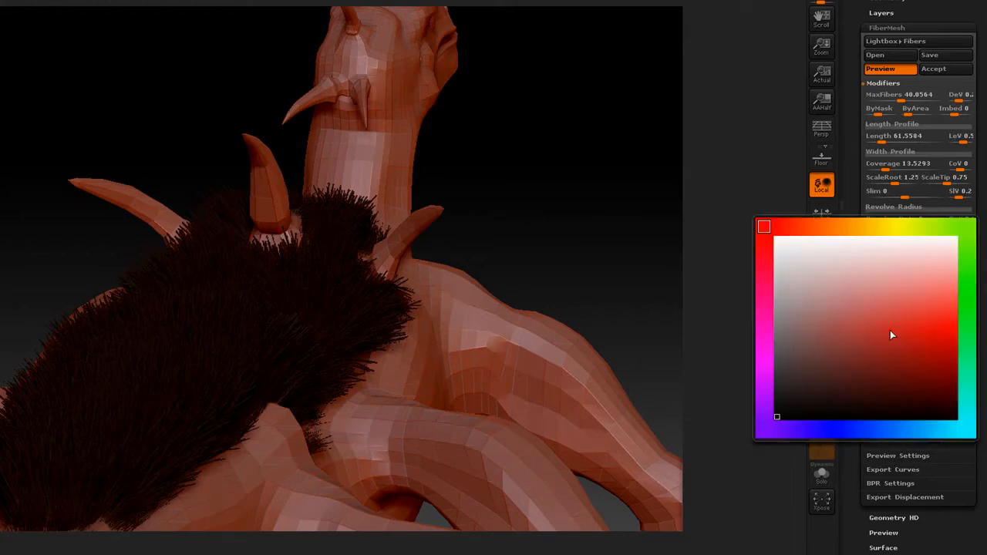
pyautogui.moveTo(802, 425); pyautogui.dragTo(763, 432)
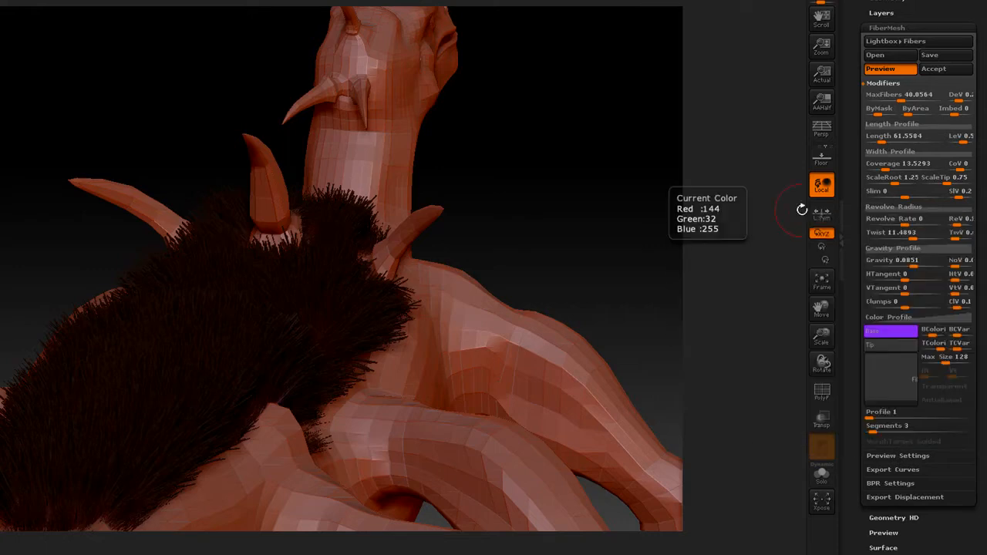
pyautogui.click(959, 316)
pyautogui.click(890, 347)
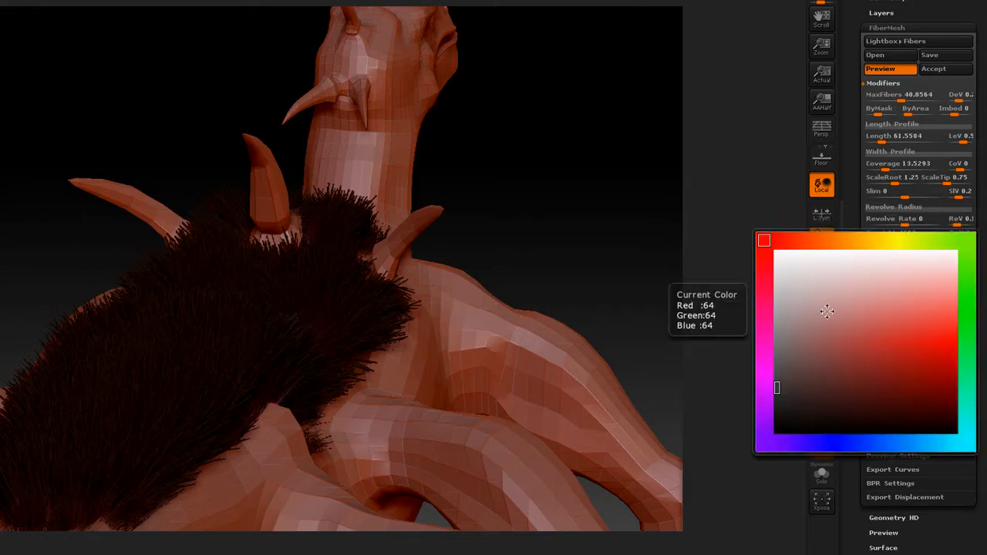
pyautogui.click(837, 443)
pyautogui.click(836, 443)
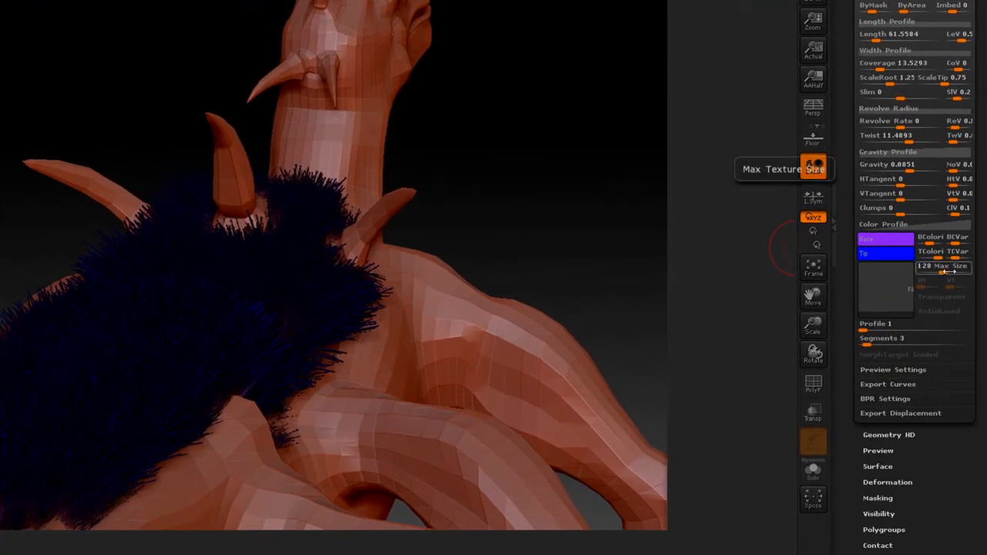
# Step: Set the fibers' maximum texture size to 188 and their Profile to 5 sides, accepting the note about single-sided fibers
pyautogui.moveTo(948, 271); pyautogui.dragTo(955, 272)
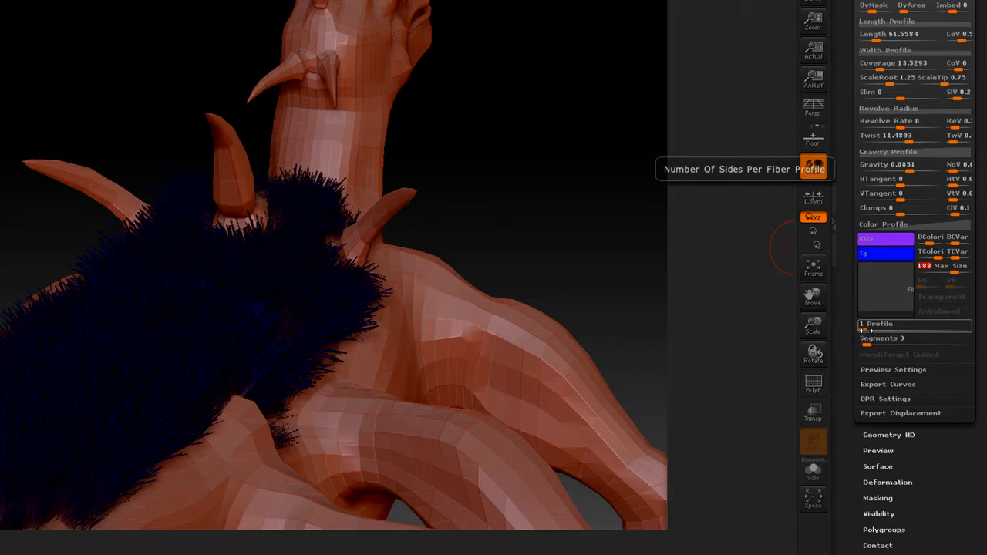
pyautogui.moveTo(865, 330); pyautogui.dragTo(888, 328)
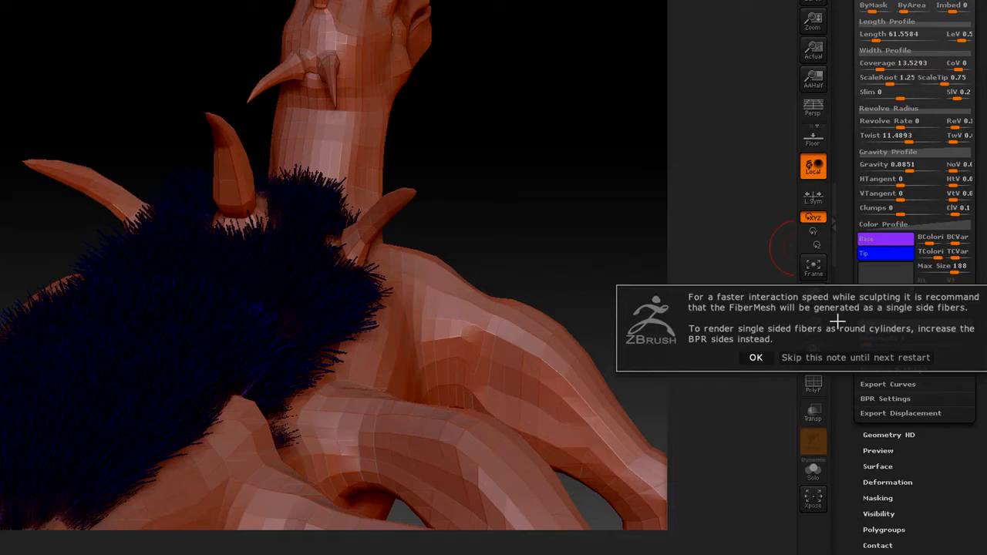
pyautogui.click(756, 357)
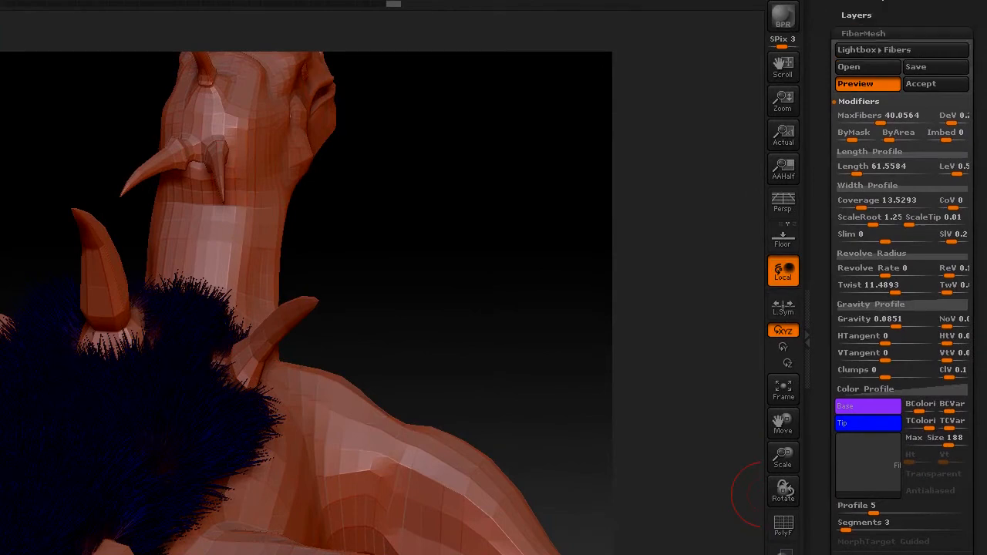
# Step: Accept the previewed fibers as a new subtool with Fast Preview mode activated
pyautogui.moveTo(979, 130); pyautogui.dragTo(980, 346)
pyautogui.moveTo(974, 252)
pyautogui.mouseDown()
pyautogui.moveTo(968, 154)
pyautogui.moveTo(980, 253)
pyautogui.mouseUp()
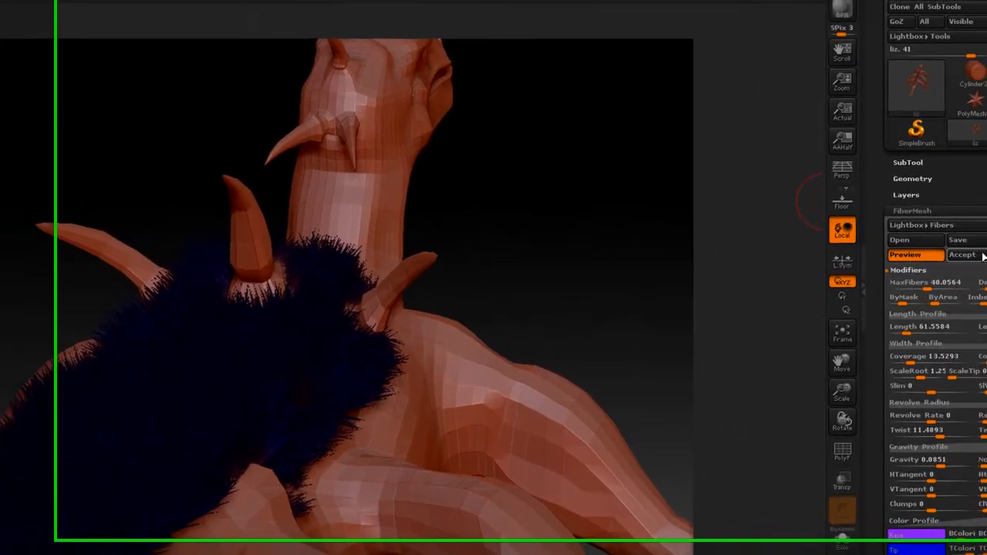
pyautogui.click(979, 254)
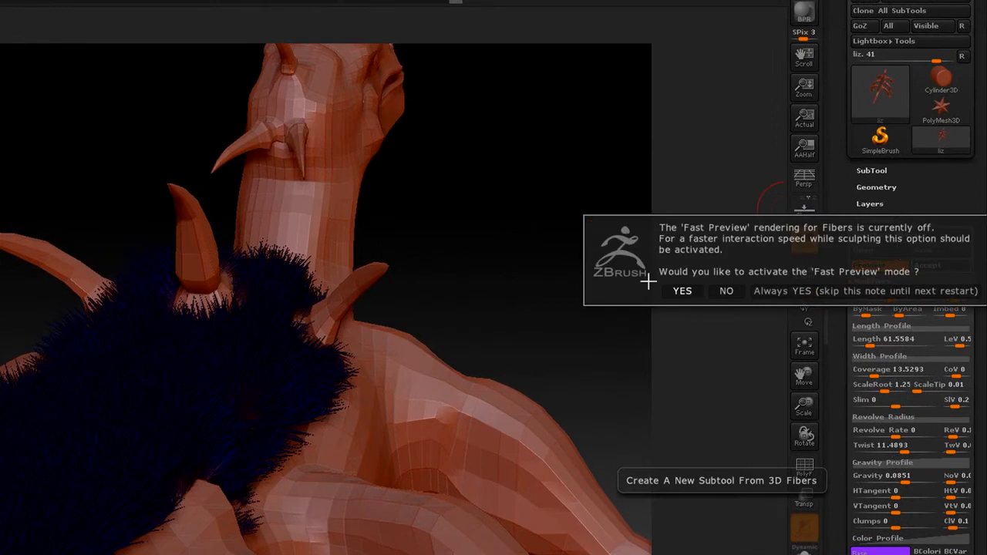
pyautogui.click(681, 290)
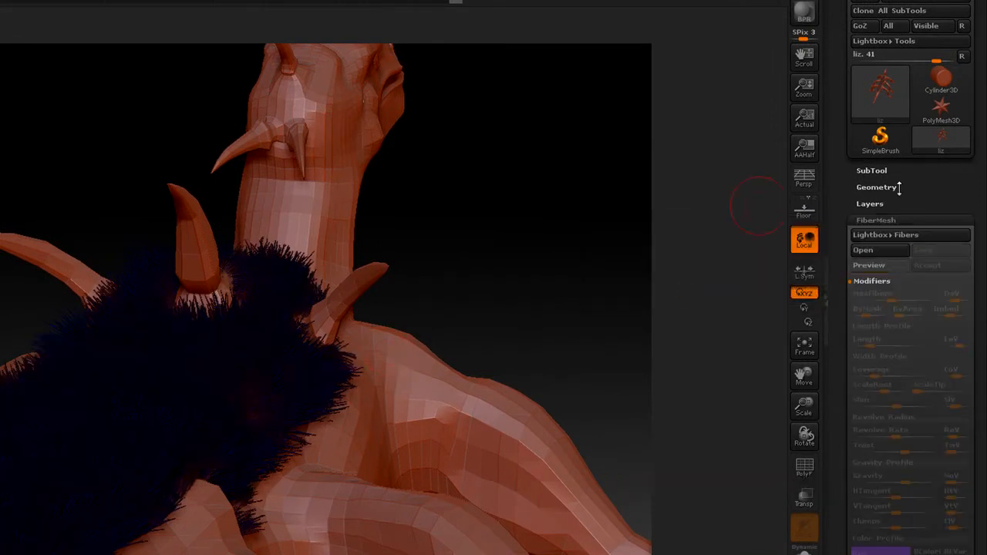
# Step: Make the Fibers36 subtool active and view the fur from both sides of the creature
pyautogui.click(871, 171)
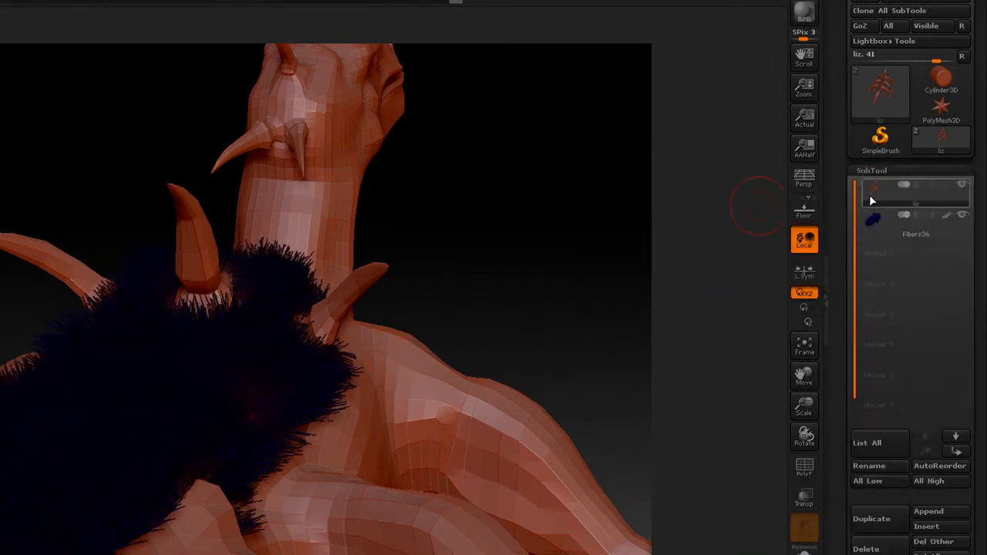
pyautogui.click(936, 223)
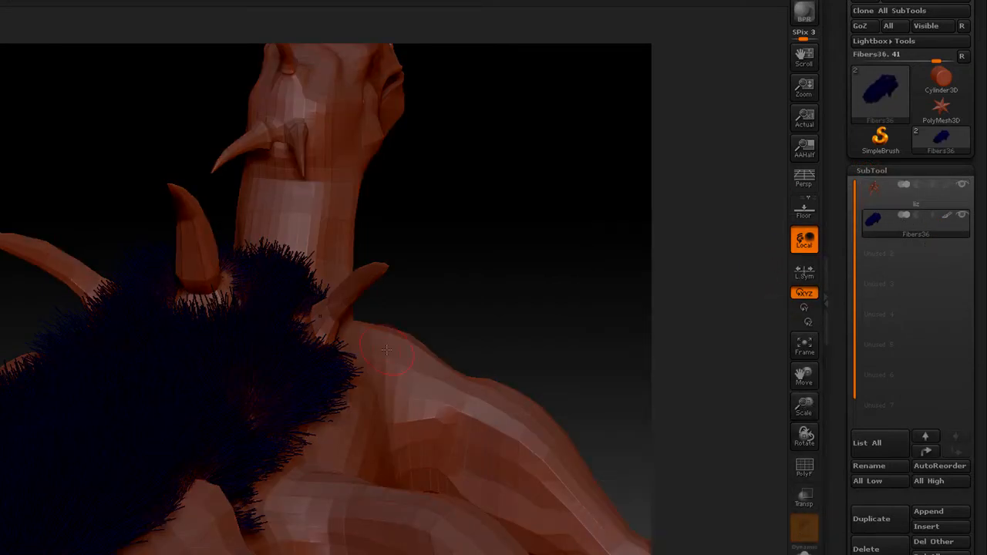
pyautogui.moveTo(549, 261); pyautogui.dragTo(609, 281)
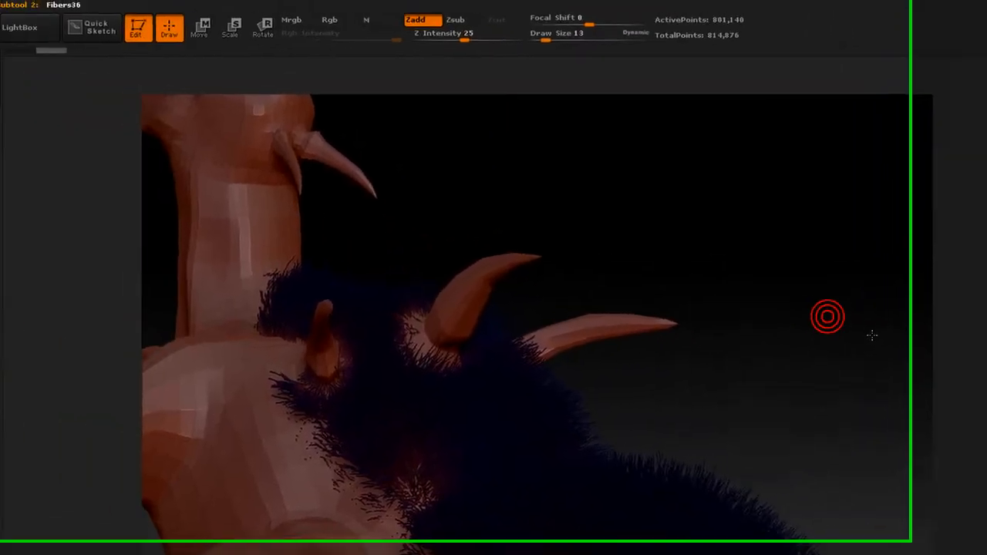
pyautogui.moveTo(872, 335); pyautogui.dragTo(796, 351)
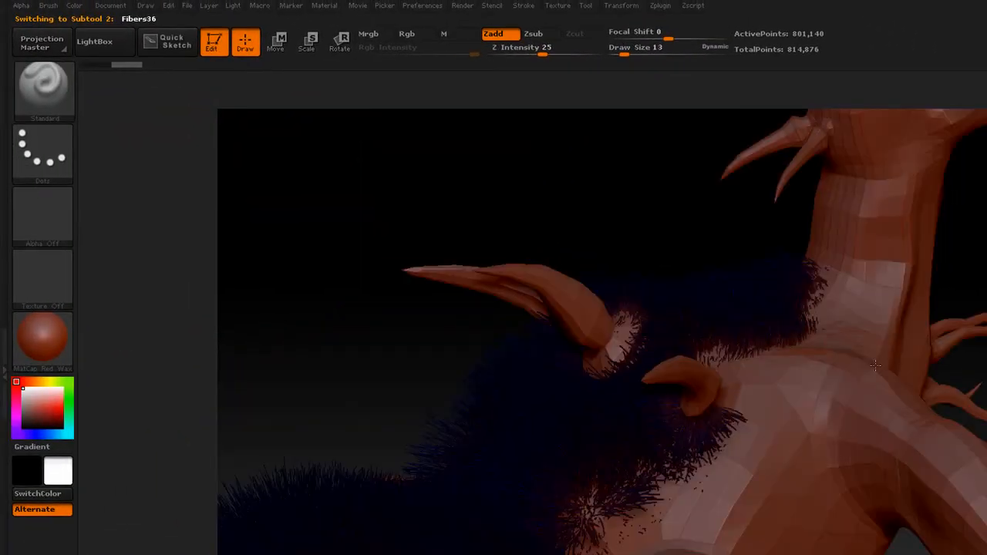
pyautogui.moveTo(875, 365); pyautogui.dragTo(943, 349)
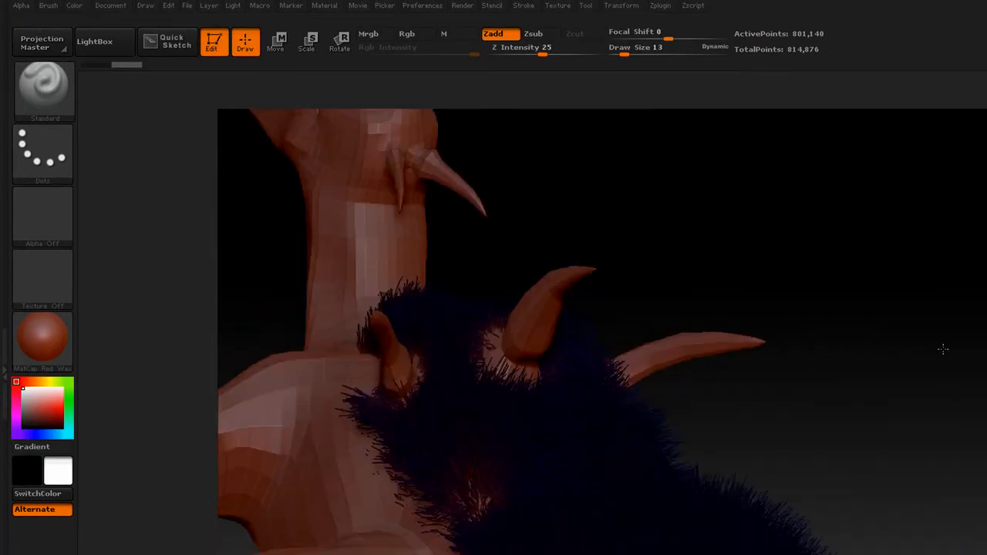
# Step: Choose the GroomBlower brush for grooming the fibers
pyautogui.click(56, 80)
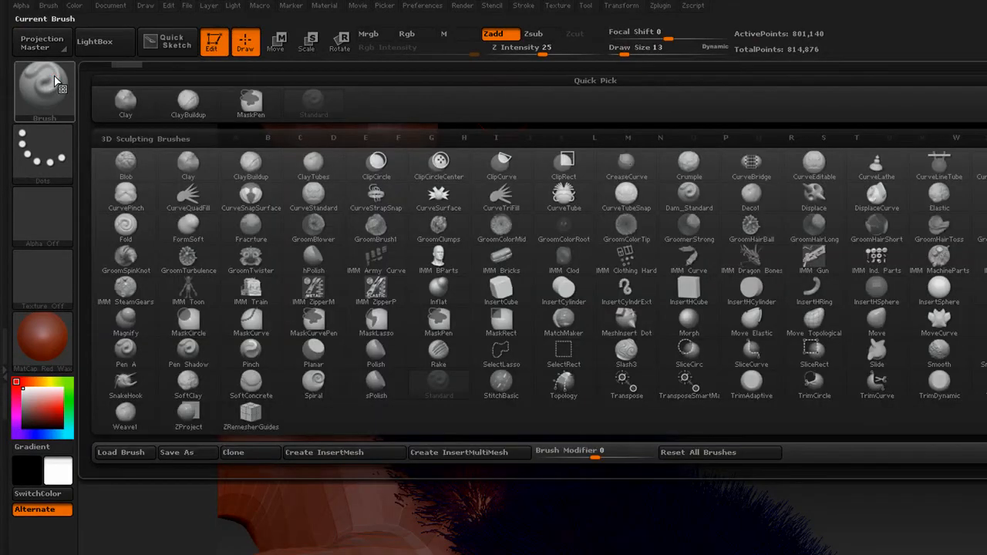
pyautogui.moveTo(332, 241)
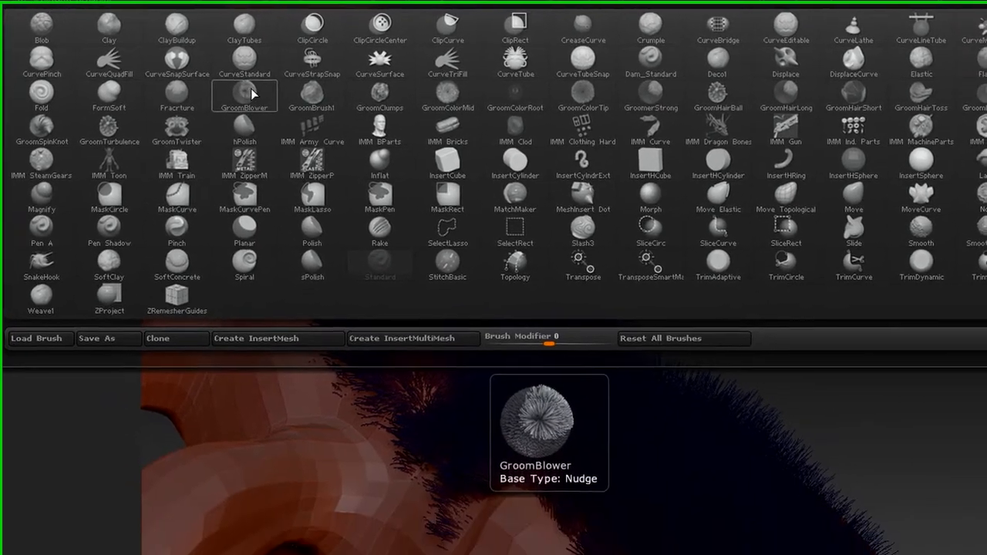
pyautogui.click(320, 224)
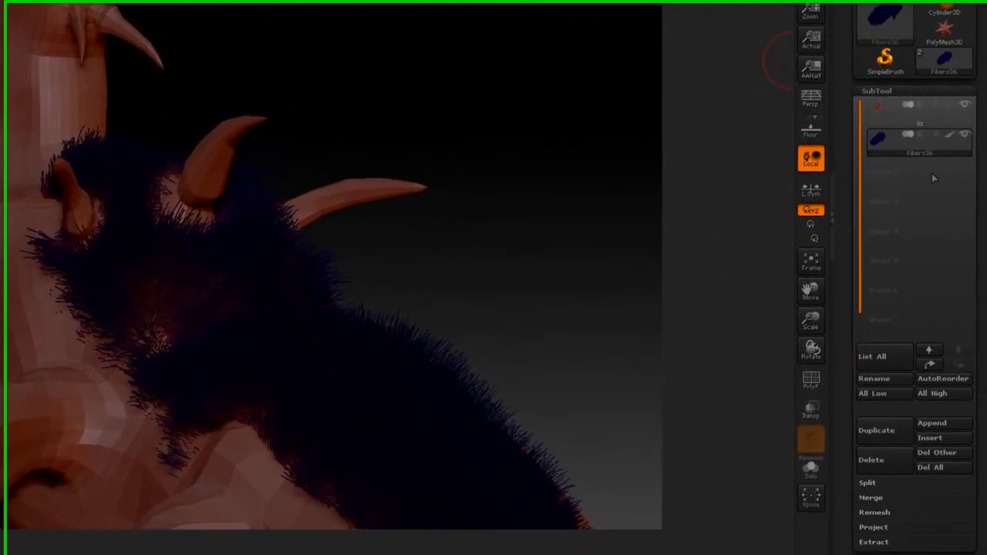
# Step: Hide the creature body subtool to view the fur alone, and show the body again
pyautogui.click(967, 131)
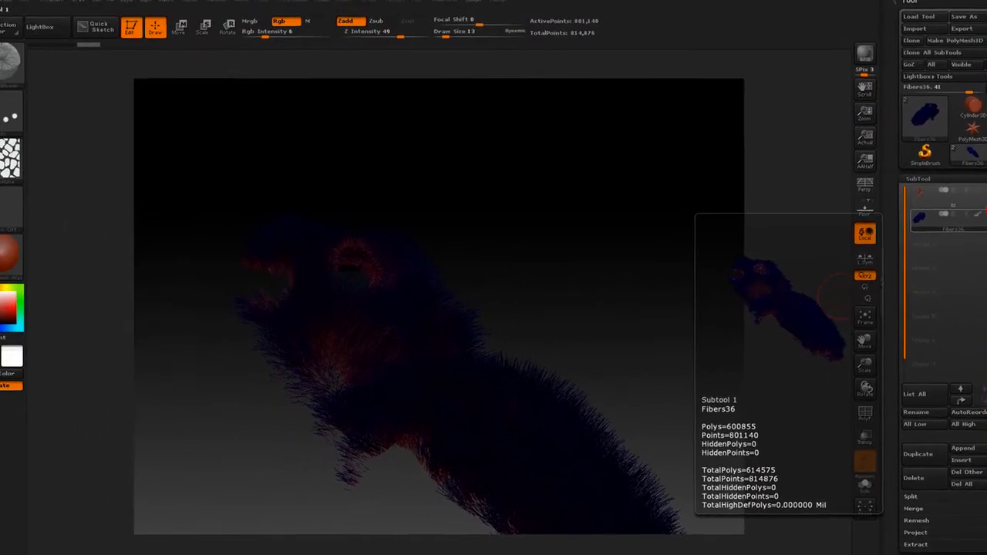
pyautogui.click(983, 192)
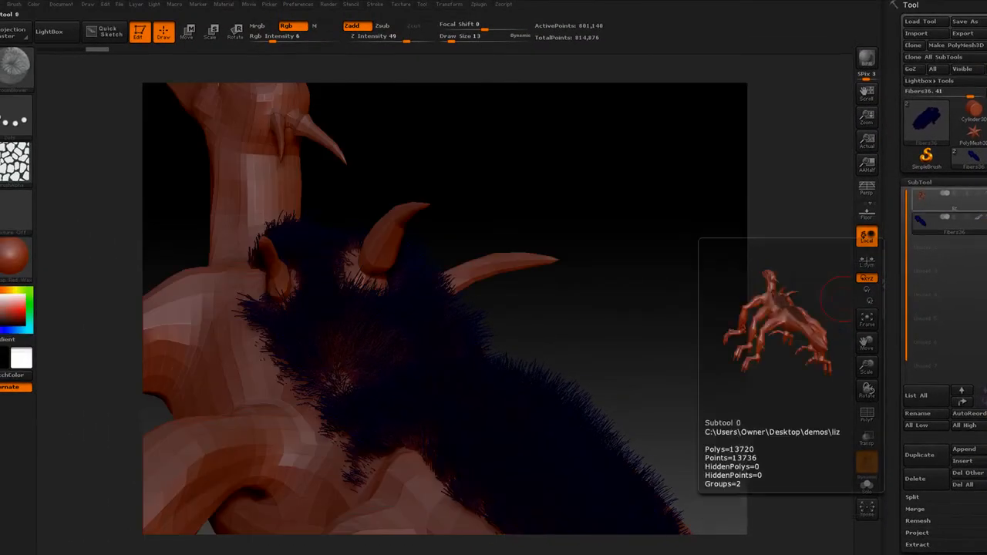
pyautogui.click(983, 192)
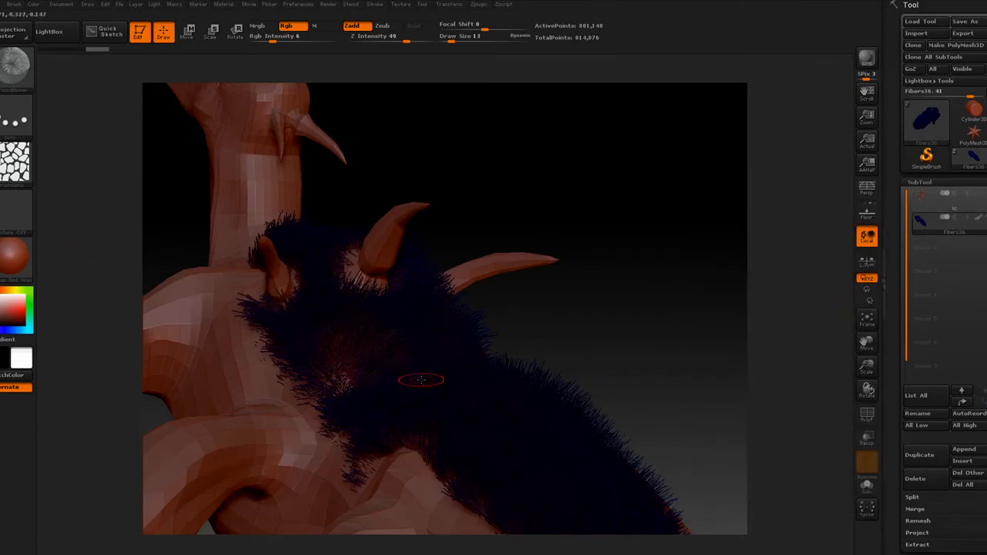
# Step: Switch to the GroomClumps brush
pyautogui.click(9, 69)
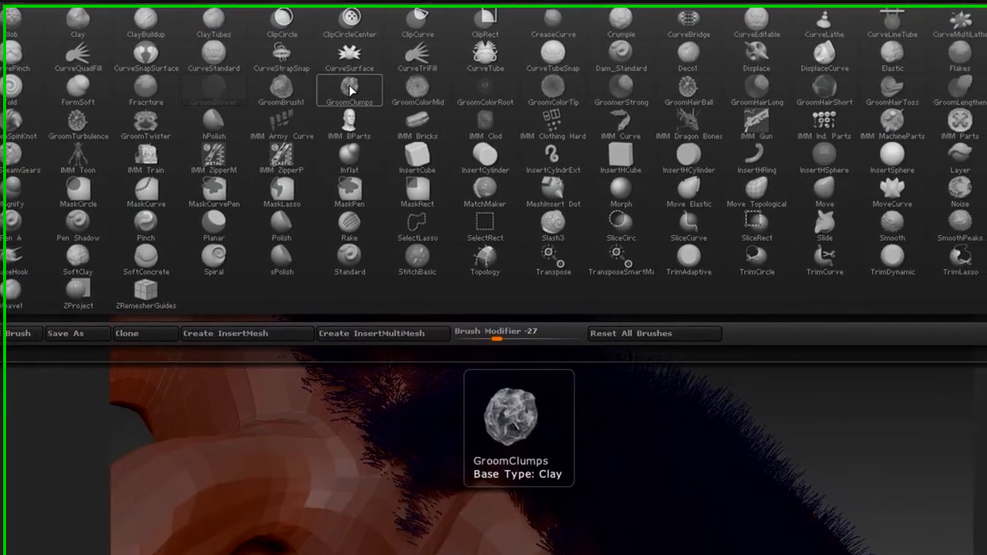
pyautogui.click(499, 242)
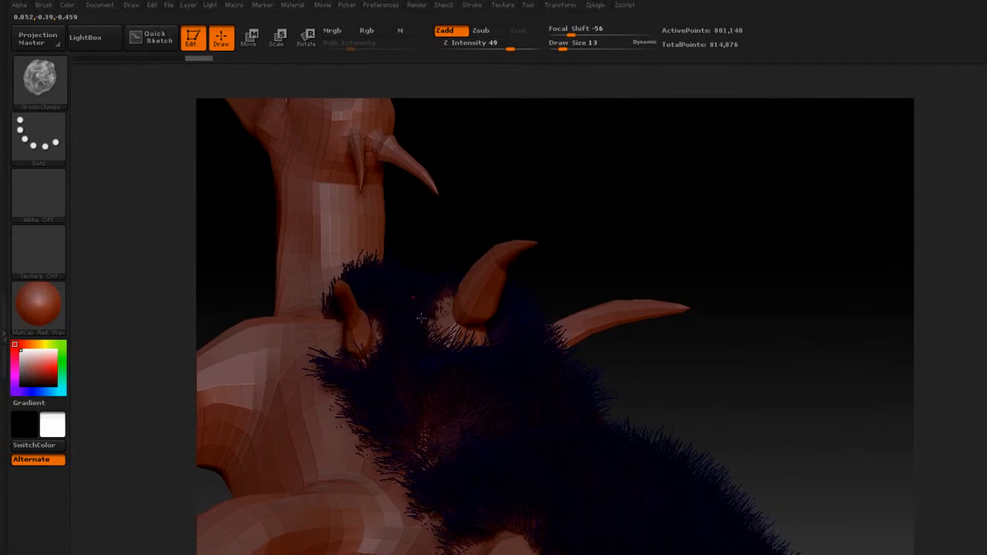
# Step: Groom the fur on the upper back and around the back horns with the GroomHairToss brush
pyautogui.click(41, 71)
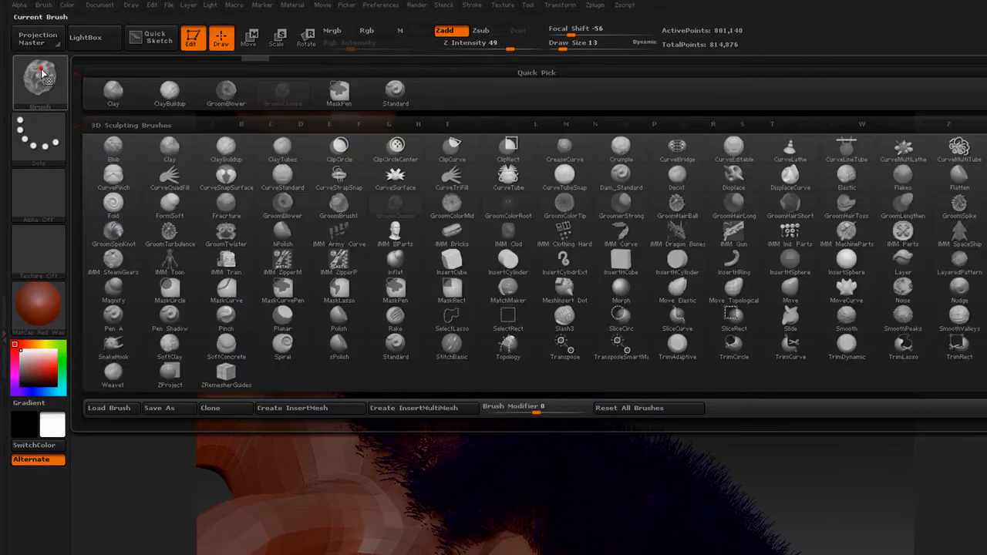
pyautogui.moveTo(722, 199)
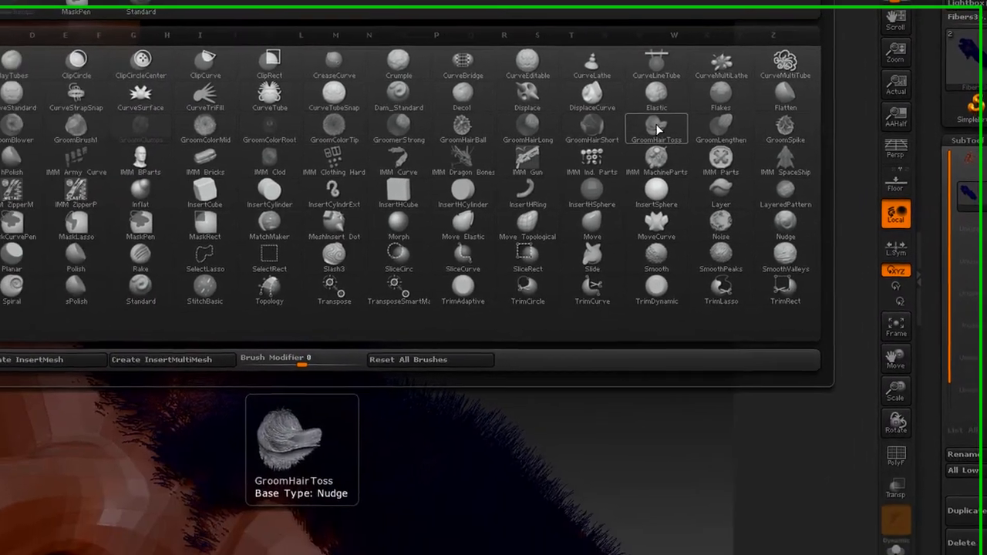
pyautogui.click(532, 248)
pyautogui.moveTo(478, 449); pyautogui.dragTo(431, 417)
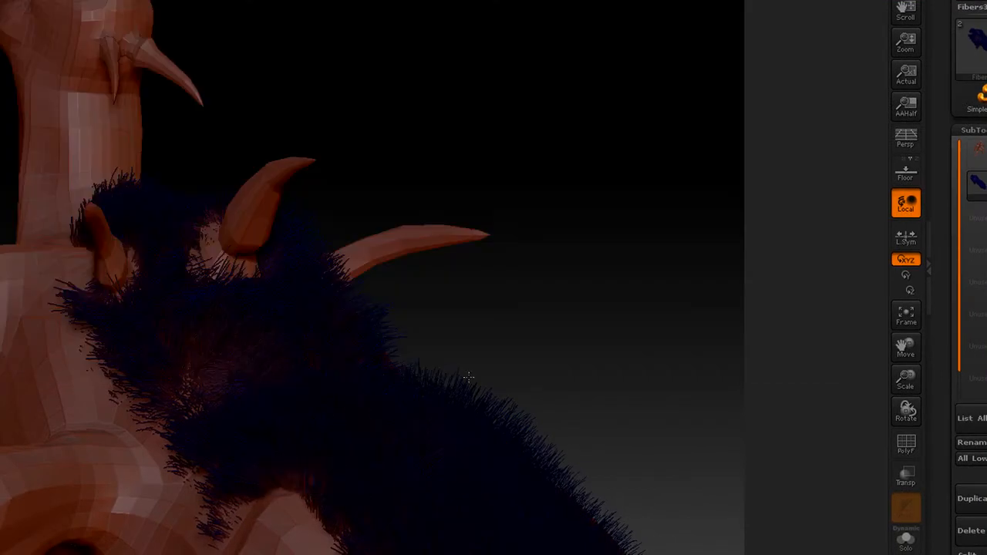
pyautogui.moveTo(370, 363)
pyautogui.mouseDown()
pyautogui.moveTo(356, 304)
pyautogui.moveTo(330, 273)
pyautogui.moveTo(307, 266)
pyautogui.mouseUp()
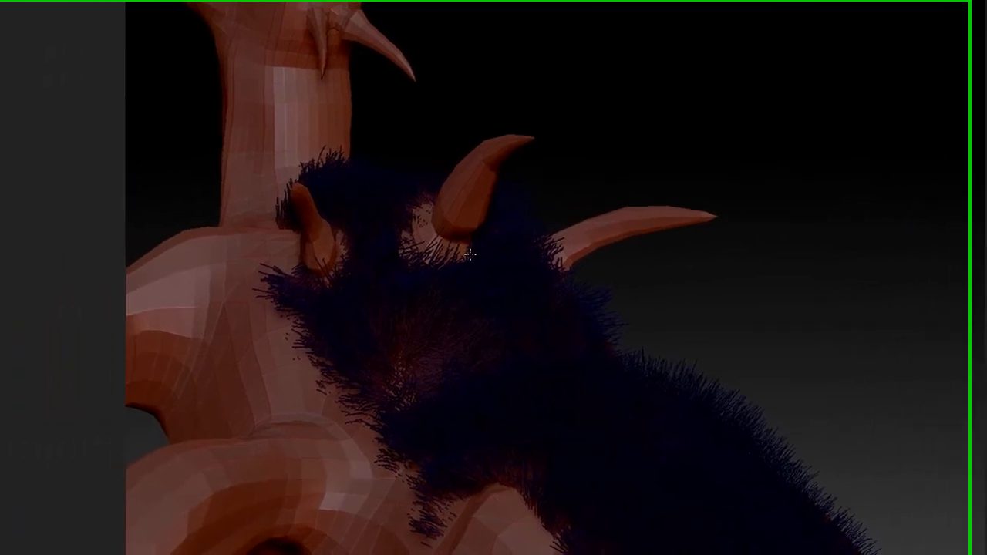
pyautogui.moveTo(232, 294); pyautogui.dragTo(230, 273)
pyautogui.moveTo(462, 255)
pyautogui.mouseDown()
pyautogui.moveTo(460, 235)
pyautogui.moveTo(484, 235)
pyautogui.mouseUp()
pyautogui.moveTo(412, 194); pyautogui.dragTo(454, 205)
pyautogui.moveTo(503, 266); pyautogui.dragTo(497, 261)
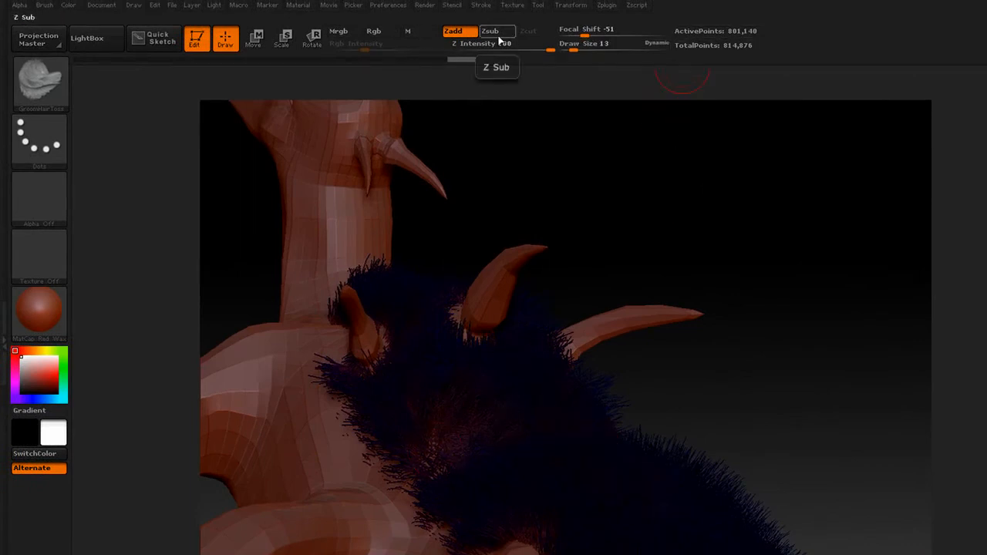
# Step: Lengthen the fur along the creature's back behind the horns with the GroomLengthen brush
pyautogui.click(39, 80)
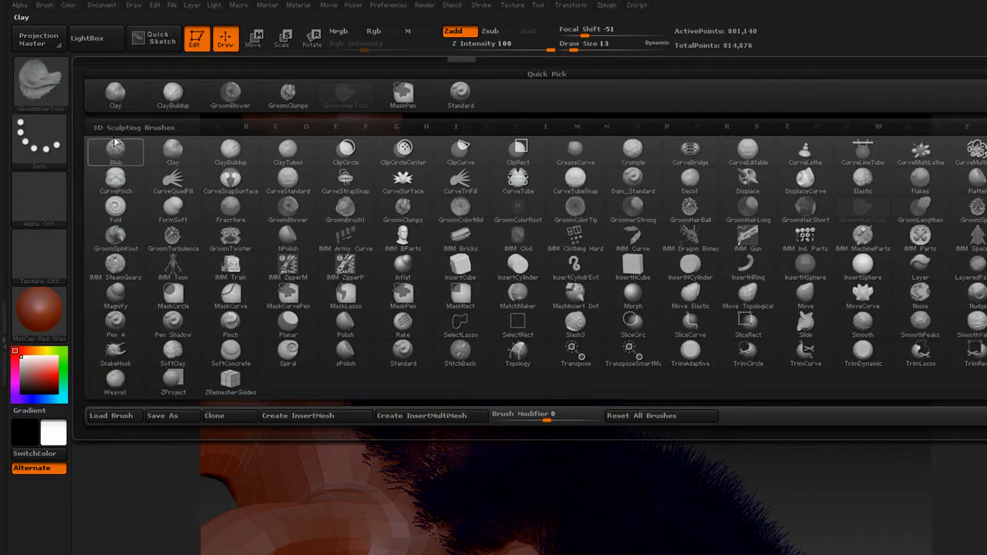
pyautogui.click(922, 205)
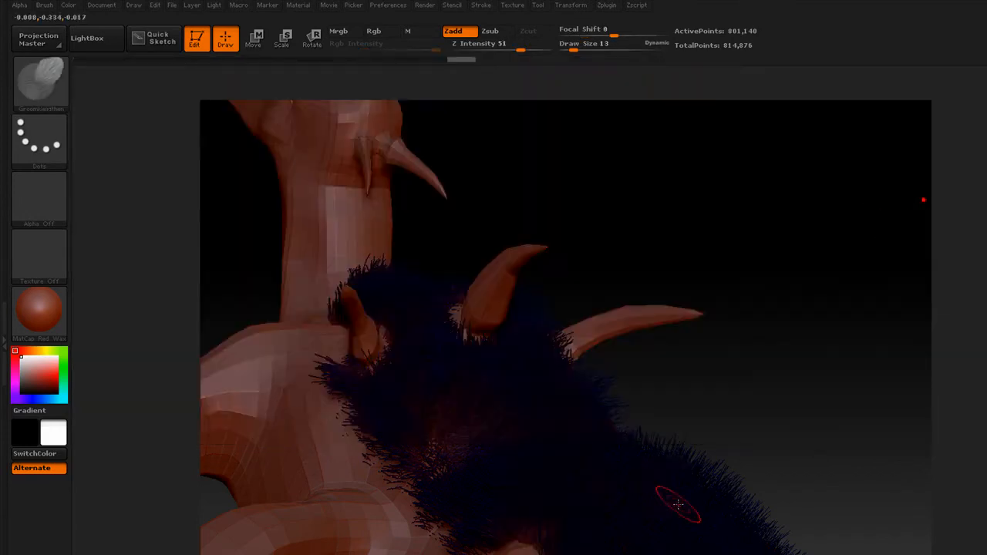
pyautogui.moveTo(682, 509); pyautogui.dragTo(688, 486)
pyautogui.moveTo(695, 443); pyautogui.dragTo(696, 439)
pyautogui.moveTo(700, 483); pyautogui.dragTo(703, 419)
pyautogui.moveTo(505, 356); pyautogui.dragTo(508, 339)
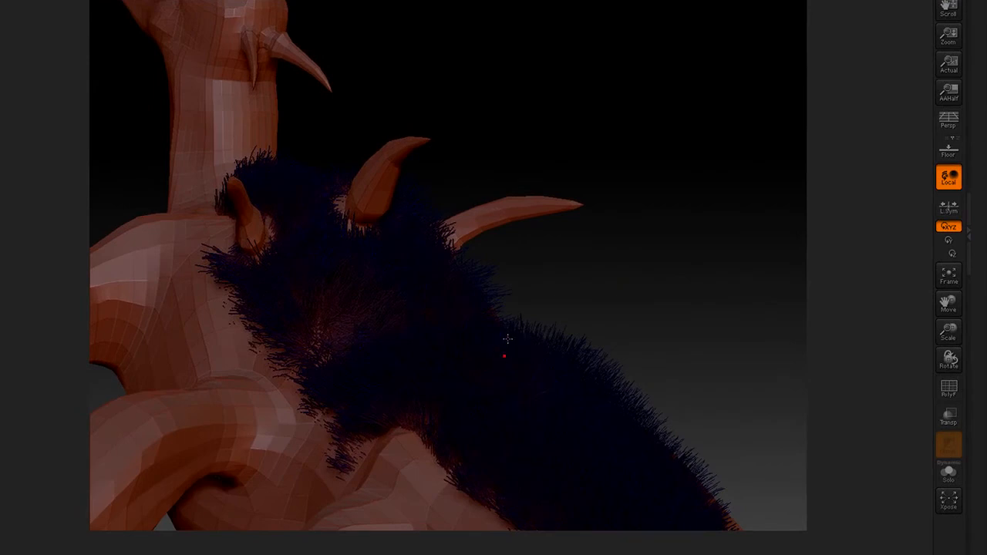
pyautogui.moveTo(548, 283)
pyautogui.mouseDown()
pyautogui.moveTo(563, 293)
pyautogui.moveTo(486, 367)
pyautogui.mouseUp()
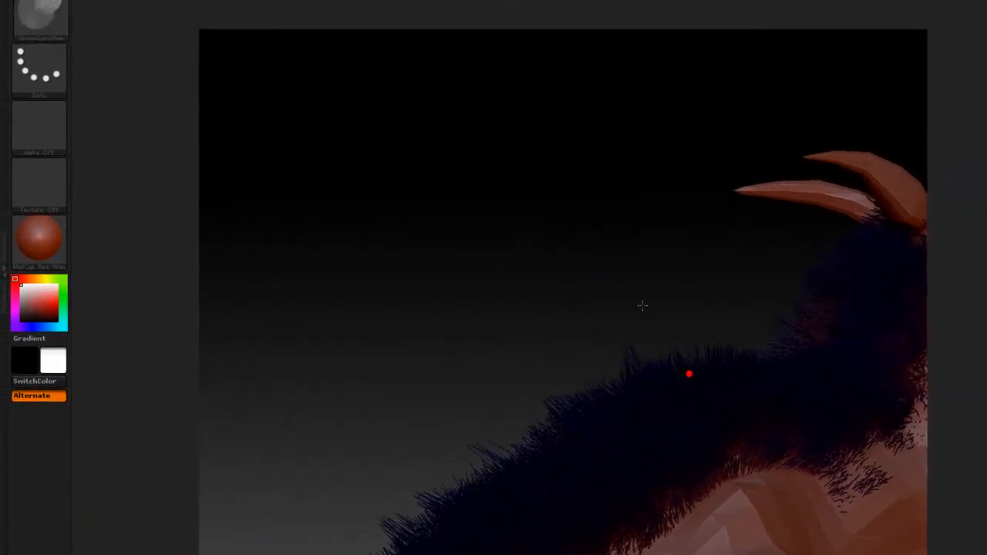
# Step: Pull the fur along one side of the back into spiky tufts with the GroomSpike brush
pyautogui.click(39, 50)
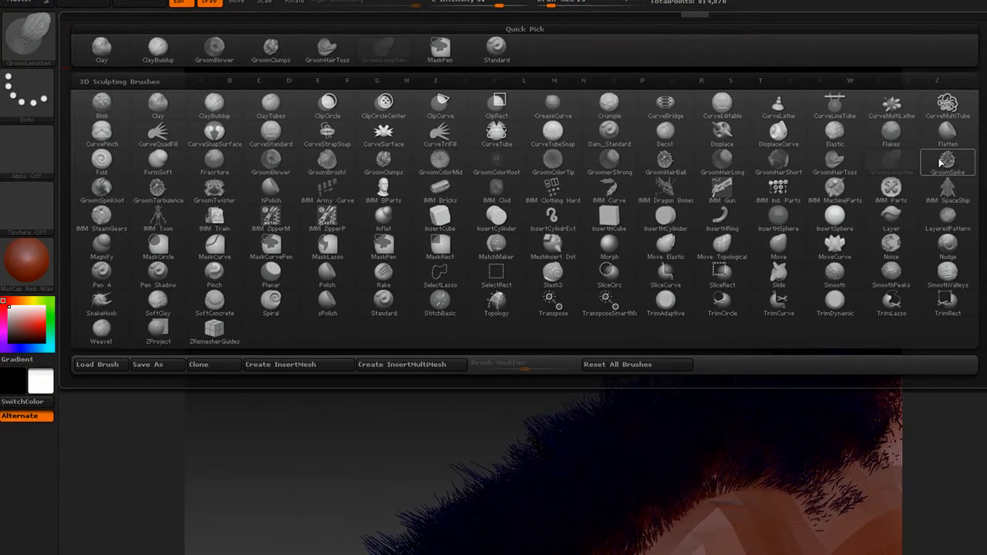
pyautogui.click(942, 161)
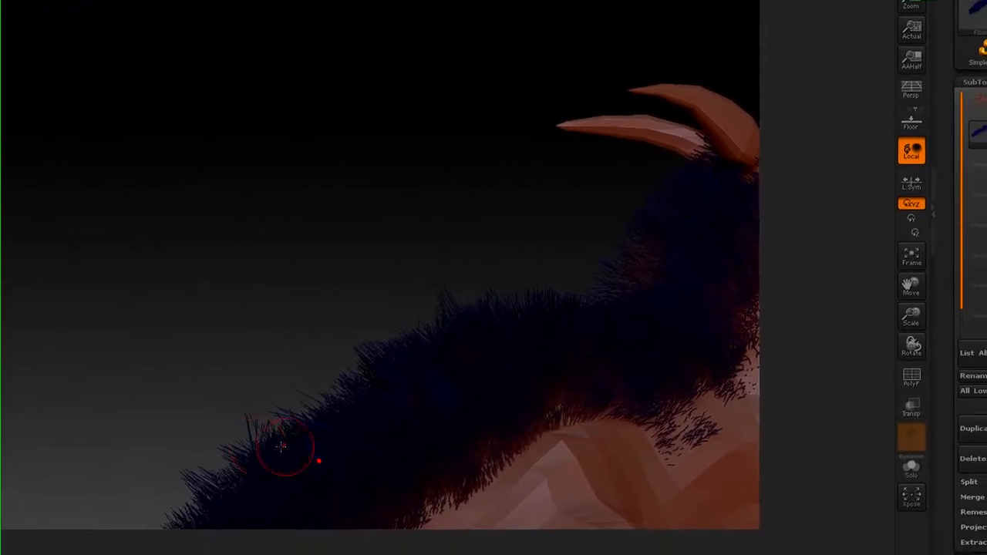
pyautogui.moveTo(373, 426); pyautogui.dragTo(338, 359)
pyautogui.moveTo(383, 390); pyautogui.dragTo(336, 301)
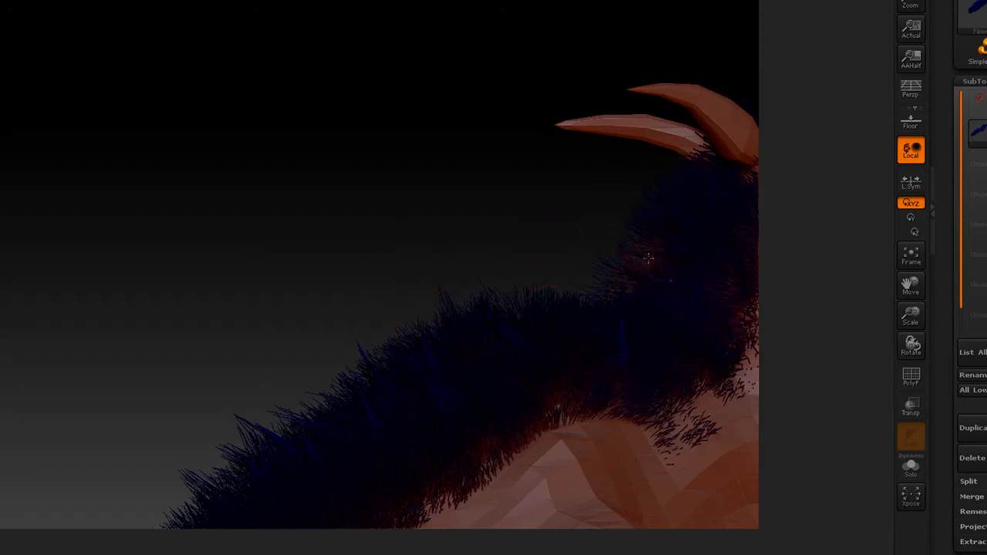
pyautogui.moveTo(661, 253); pyautogui.dragTo(576, 345)
pyautogui.moveTo(379, 487); pyautogui.dragTo(302, 490)
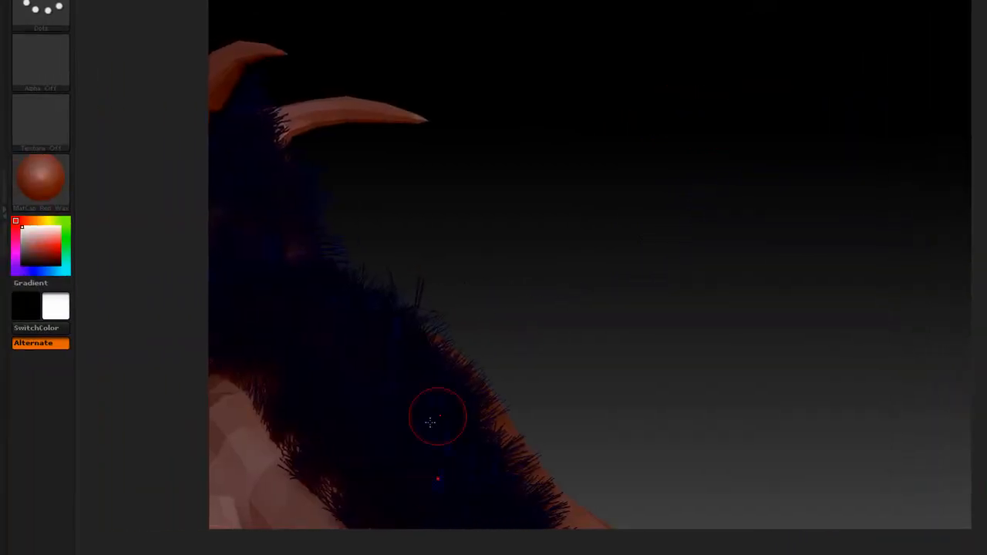
# Step: Spike the fur on the opposite side of the back, from the lower edge up to the base of the horns
pyautogui.moveTo(432, 420)
pyautogui.mouseDown()
pyautogui.moveTo(378, 376)
pyautogui.moveTo(302, 282)
pyautogui.moveTo(259, 315)
pyautogui.moveTo(271, 285)
pyautogui.mouseUp()
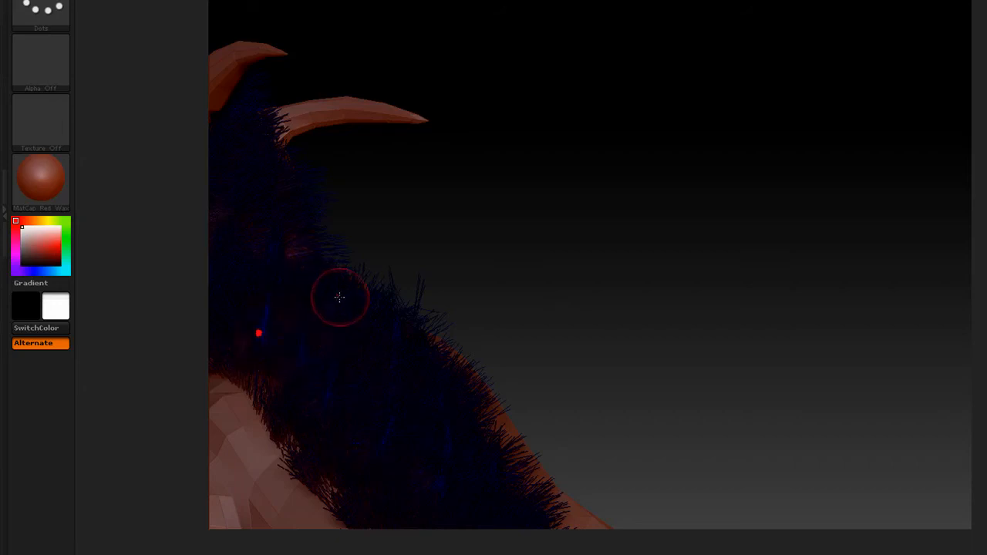
pyautogui.moveTo(336, 306); pyautogui.dragTo(342, 266)
pyautogui.moveTo(395, 499); pyautogui.dragTo(412, 442)
pyautogui.moveTo(350, 486); pyautogui.dragTo(338, 425)
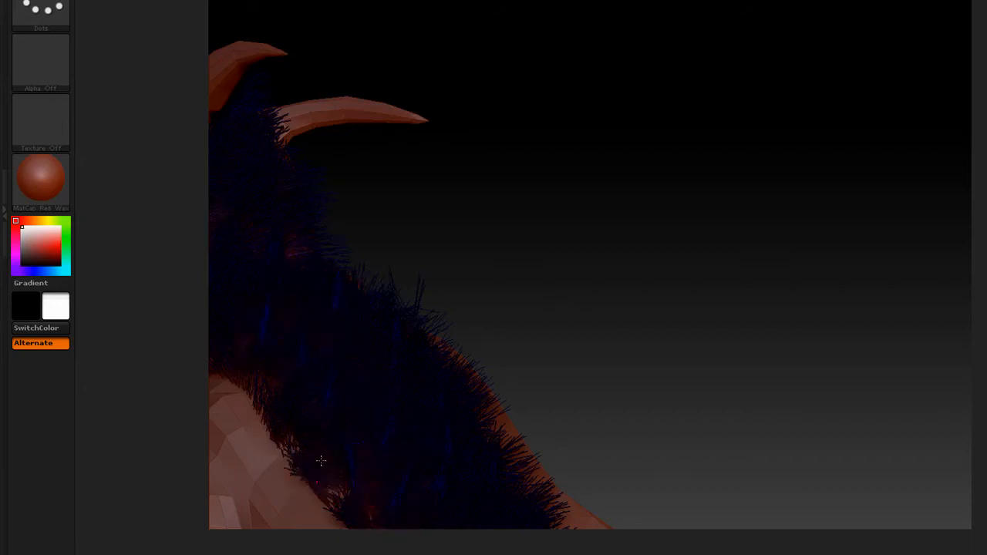
pyautogui.moveTo(310, 482); pyautogui.dragTo(282, 370)
pyautogui.moveTo(379, 388); pyautogui.dragTo(384, 332)
pyautogui.moveTo(314, 278)
pyautogui.mouseDown()
pyautogui.moveTo(293, 231)
pyautogui.moveTo(319, 183)
pyautogui.moveTo(285, 114)
pyautogui.moveTo(273, 110)
pyautogui.mouseUp()
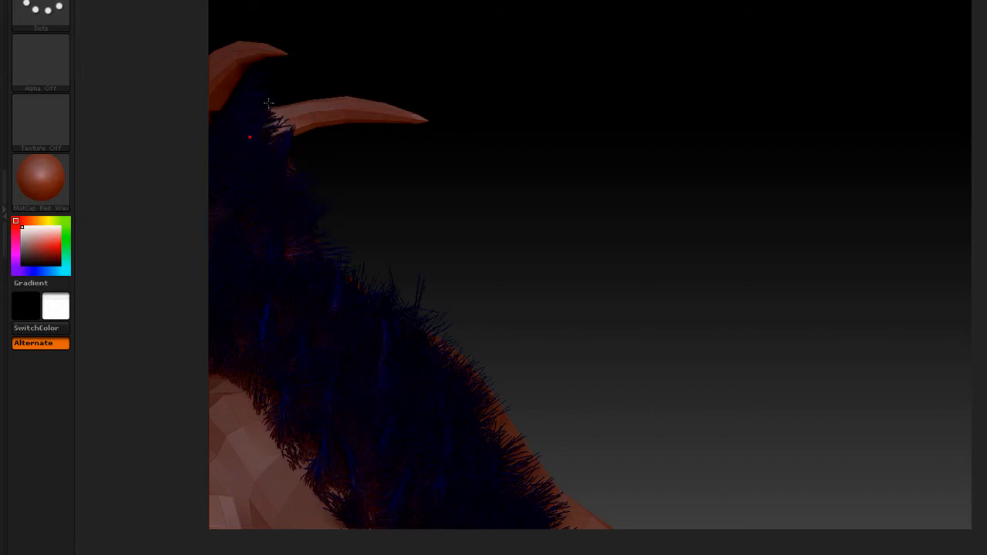
pyautogui.moveTo(275, 175); pyautogui.dragTo(289, 132)
pyautogui.moveTo(261, 253); pyautogui.dragTo(272, 223)
# Step: Spike the fur at the base of the neck, between the horns and beside the shoulder
pyautogui.moveTo(582, 367); pyautogui.dragTo(560, 387)
pyautogui.moveTo(361, 215); pyautogui.dragTo(402, 206)
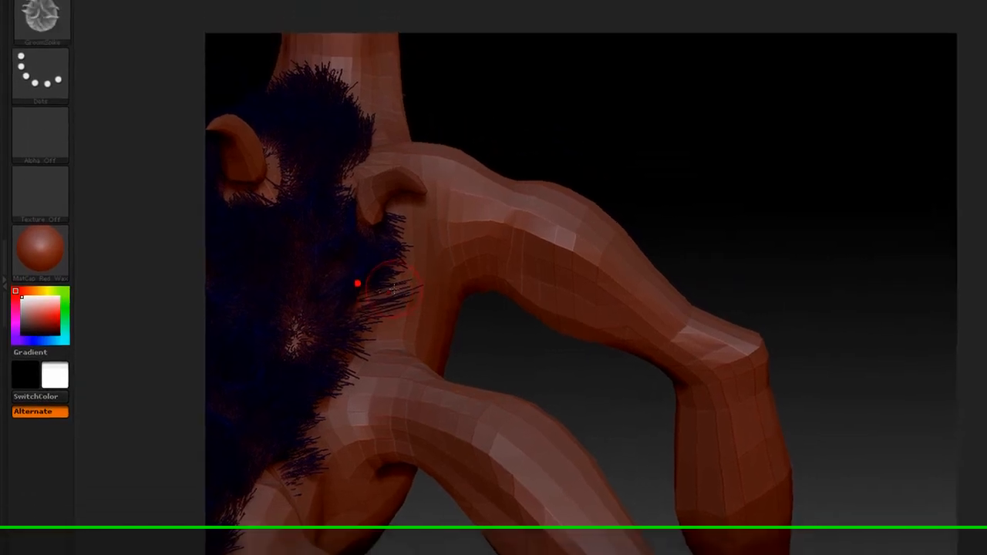
pyautogui.moveTo(338, 70); pyautogui.dragTo(332, 3)
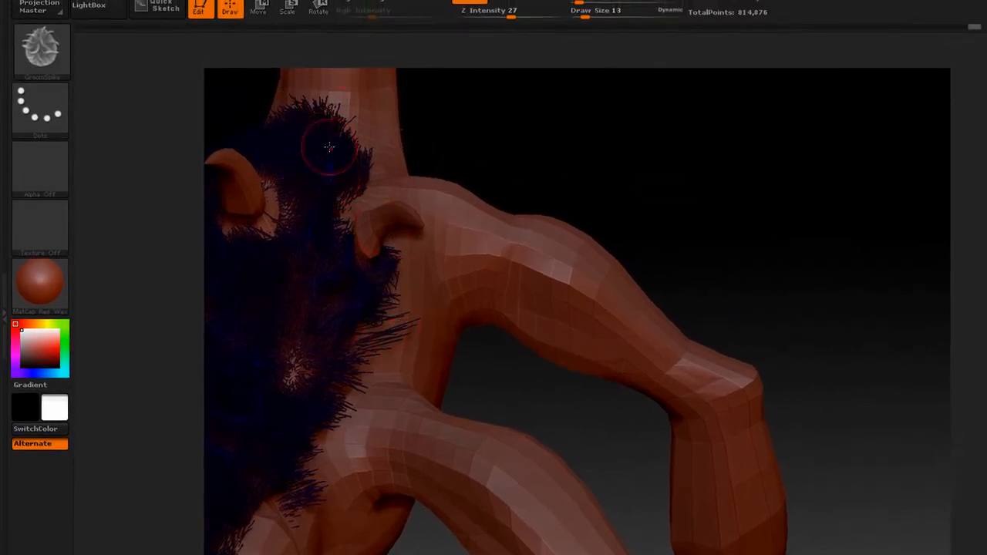
pyautogui.moveTo(328, 148)
pyautogui.mouseDown()
pyautogui.moveTo(322, 100)
pyautogui.moveTo(299, 101)
pyautogui.mouseUp()
pyautogui.moveTo(293, 255); pyautogui.dragTo(278, 292)
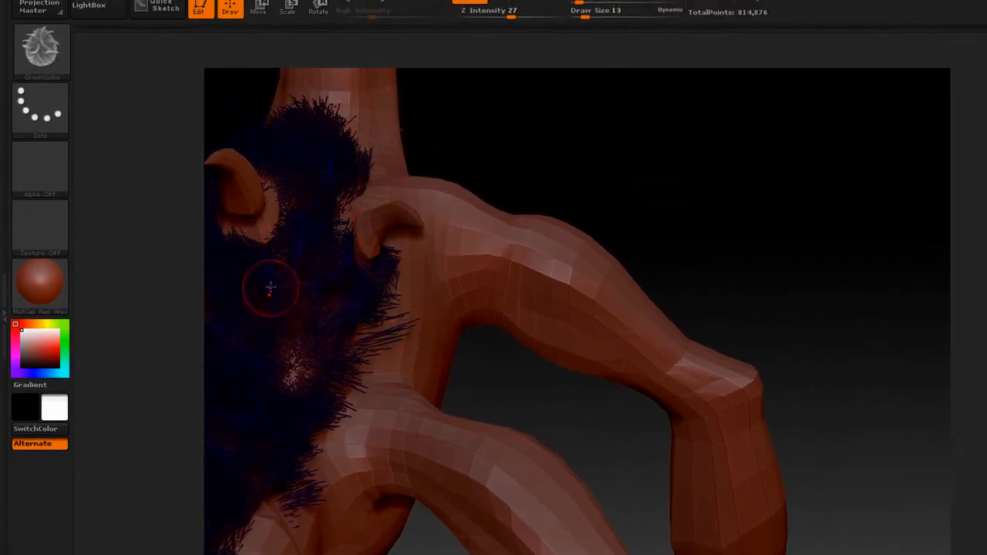
pyautogui.moveTo(324, 401)
pyautogui.mouseDown()
pyautogui.moveTo(324, 370)
pyautogui.moveTo(275, 372)
pyautogui.moveTo(319, 368)
pyautogui.mouseUp()
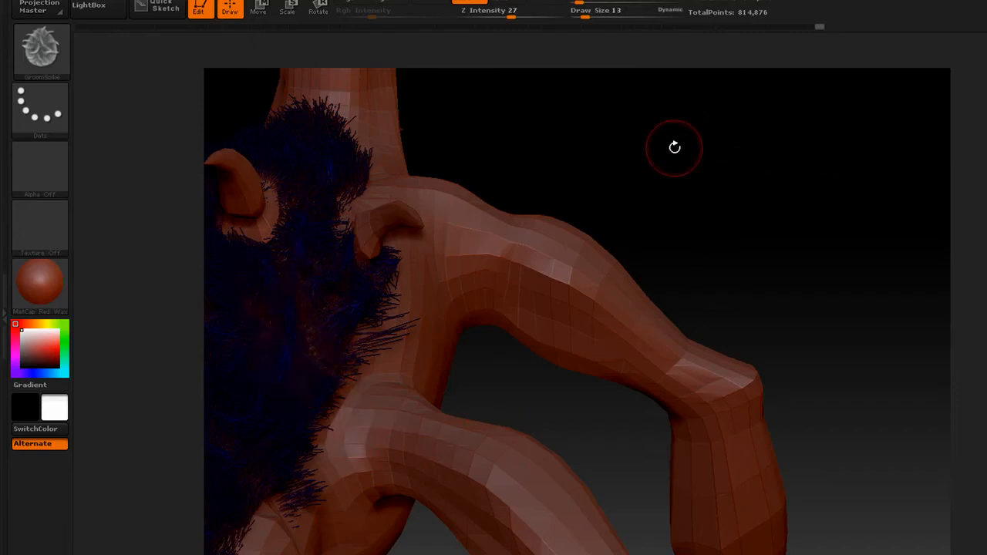
# Step: Add spiky tufts to the fur on the middle and lower back with upward GroomSpike strokes
pyautogui.press('space')
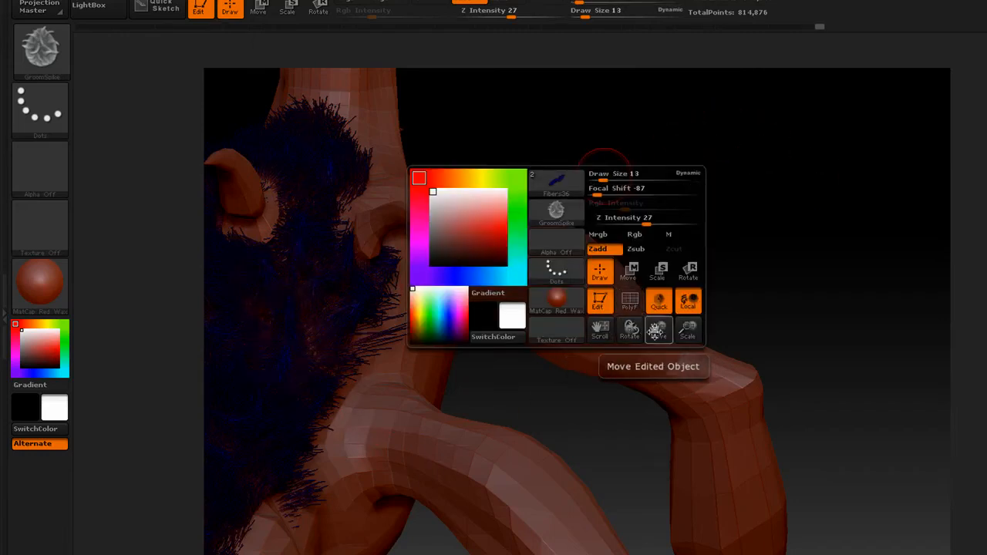
pyautogui.moveTo(655, 331); pyautogui.dragTo(829, 334)
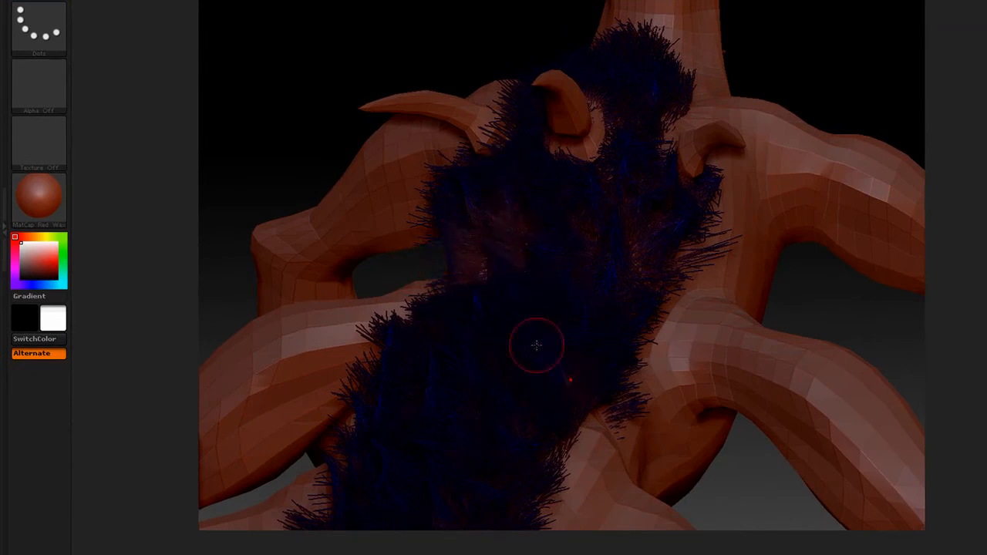
pyautogui.moveTo(550, 472); pyautogui.dragTo(574, 383)
pyautogui.moveTo(534, 510); pyautogui.dragTo(553, 433)
pyautogui.moveTo(612, 409)
pyautogui.mouseDown()
pyautogui.moveTo(609, 350)
pyautogui.moveTo(626, 299)
pyautogui.mouseUp()
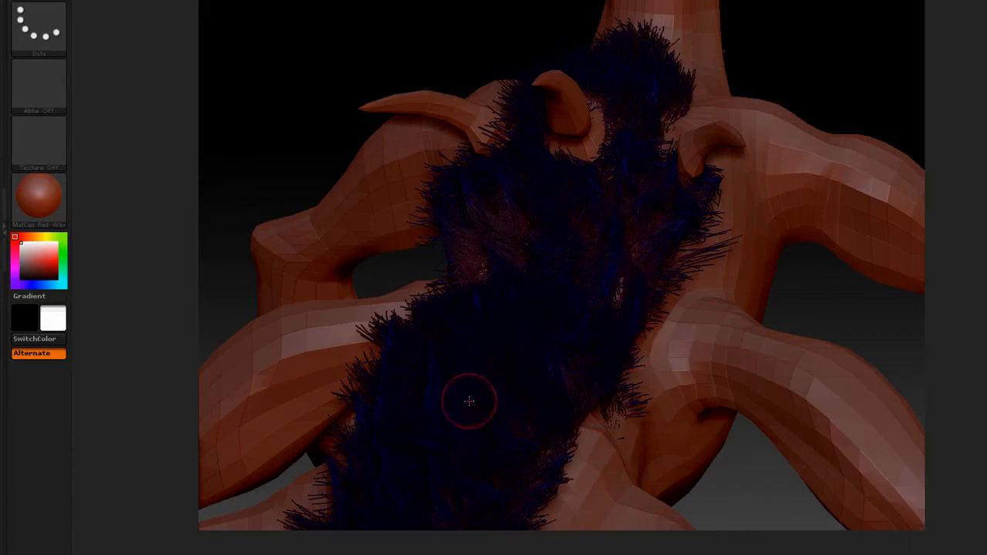
# Step: Spike the fur at the side edge of the upper back and just below the central horn
pyautogui.moveTo(256, 136); pyautogui.dragTo(401, 278)
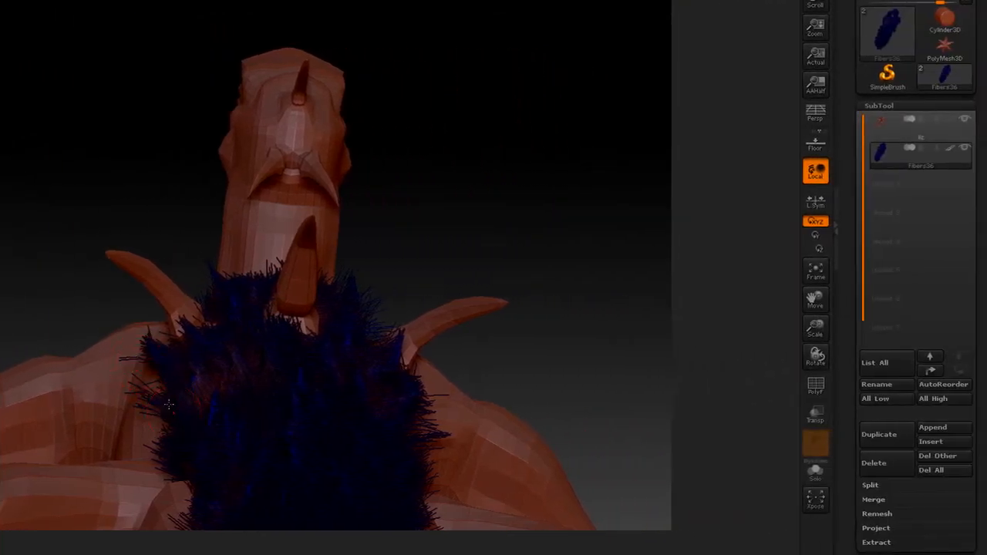
pyautogui.moveTo(157, 410); pyautogui.dragTo(178, 432)
pyautogui.moveTo(278, 317); pyautogui.dragTo(265, 338)
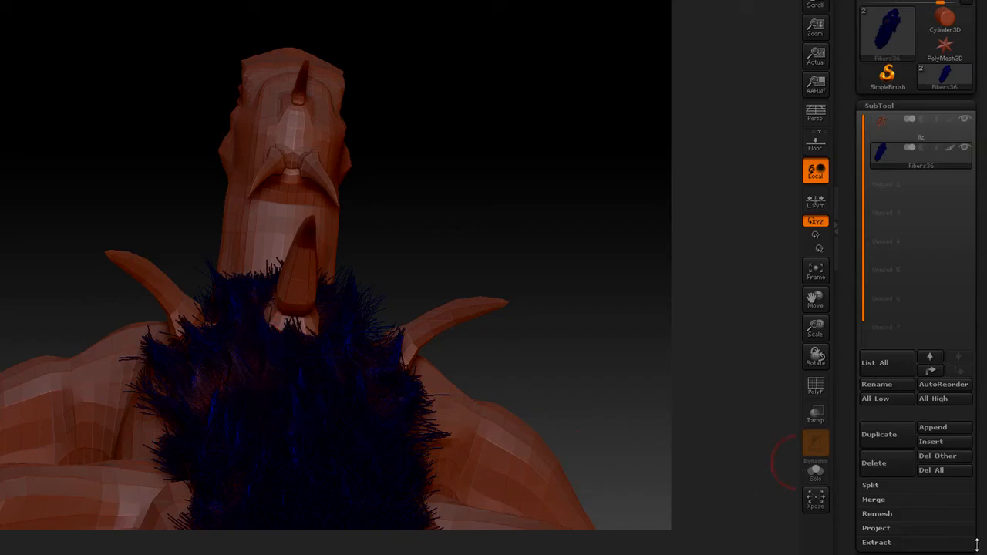
# Step: Open the FiberMesh settings of the fur subtool and turn on the fiber preview, accepting the single-side fibers note
pyautogui.moveTo(976, 490); pyautogui.dragTo(976, 285)
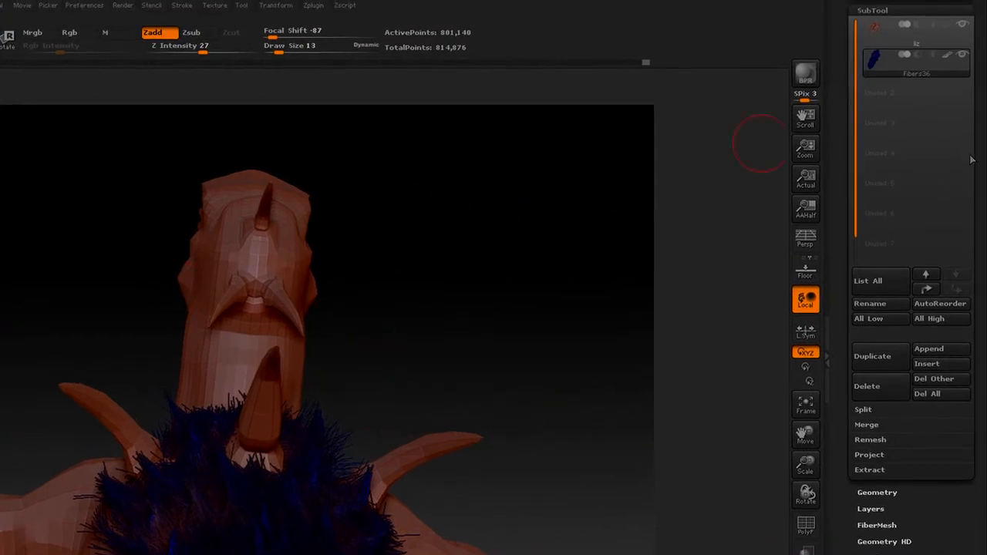
pyautogui.moveTo(973, 160); pyautogui.dragTo(973, 380)
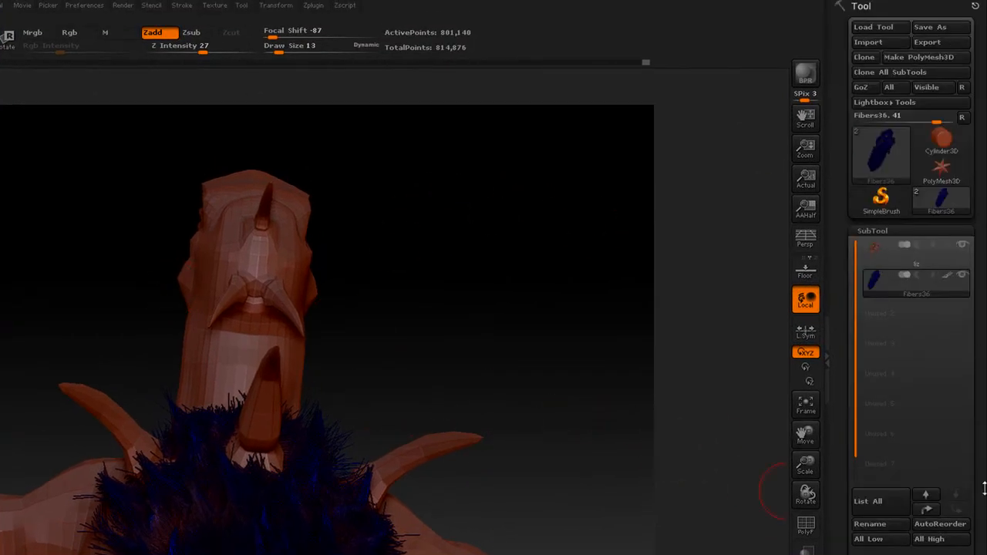
pyautogui.moveTo(981, 502); pyautogui.dragTo(974, 156)
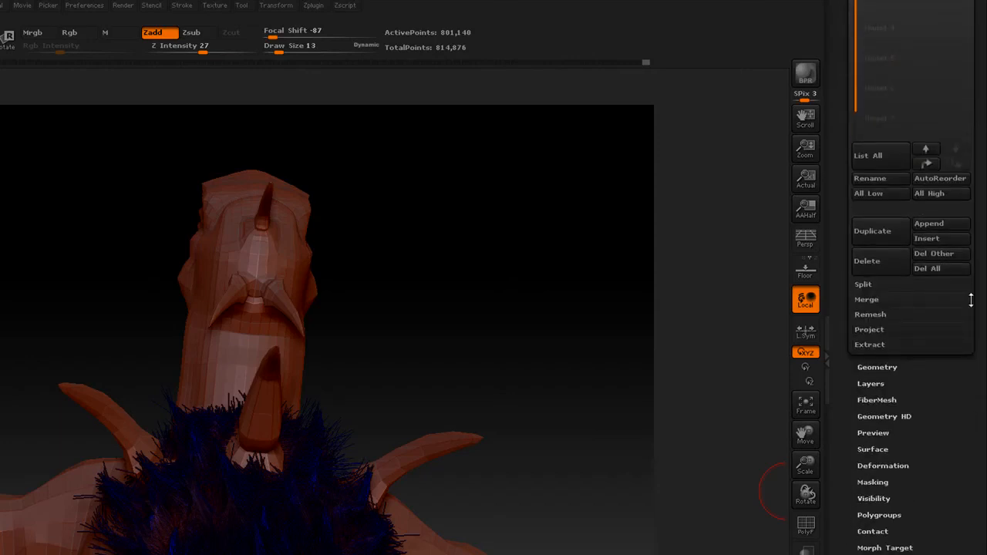
pyautogui.click(877, 399)
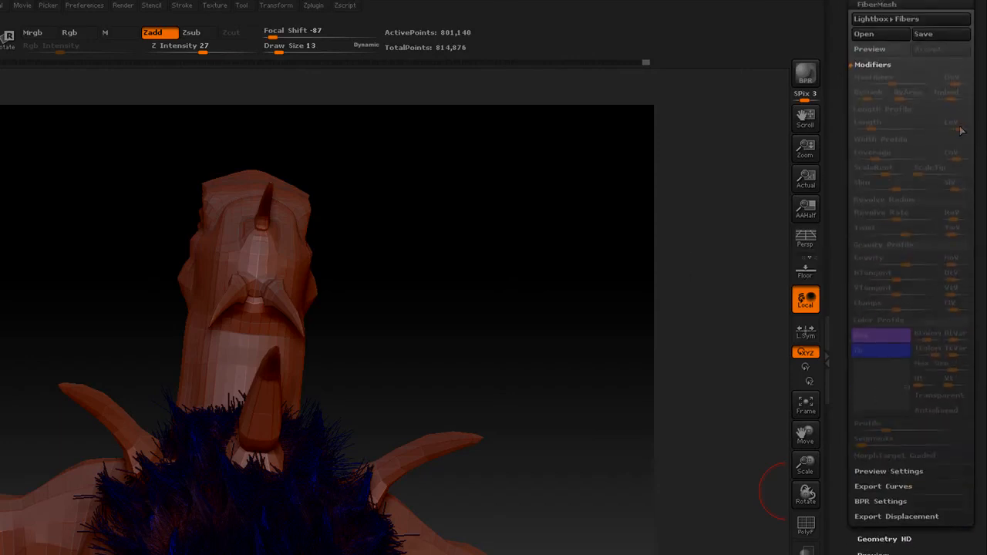
pyautogui.moveTo(976, 170); pyautogui.dragTo(976, 417)
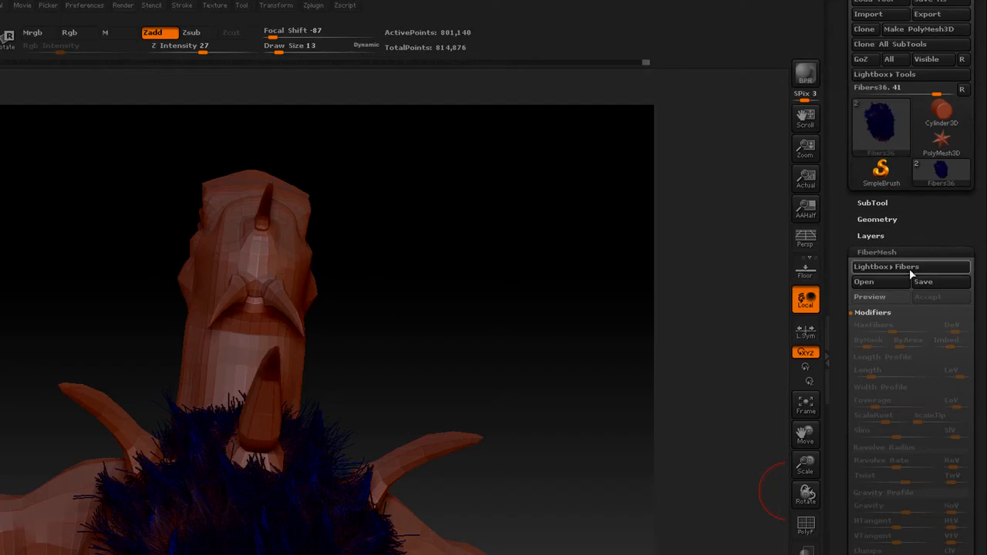
pyautogui.click(871, 296)
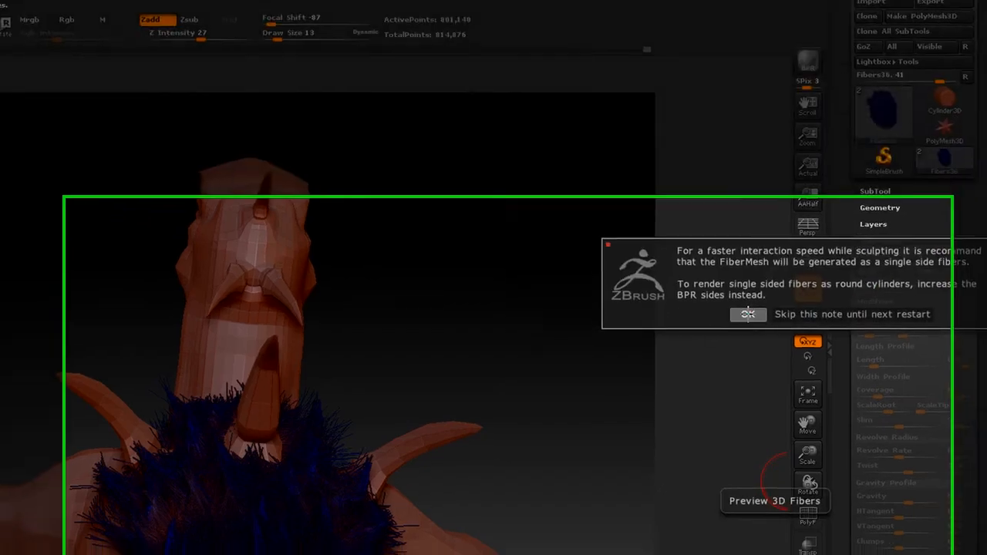
pyautogui.click(746, 324)
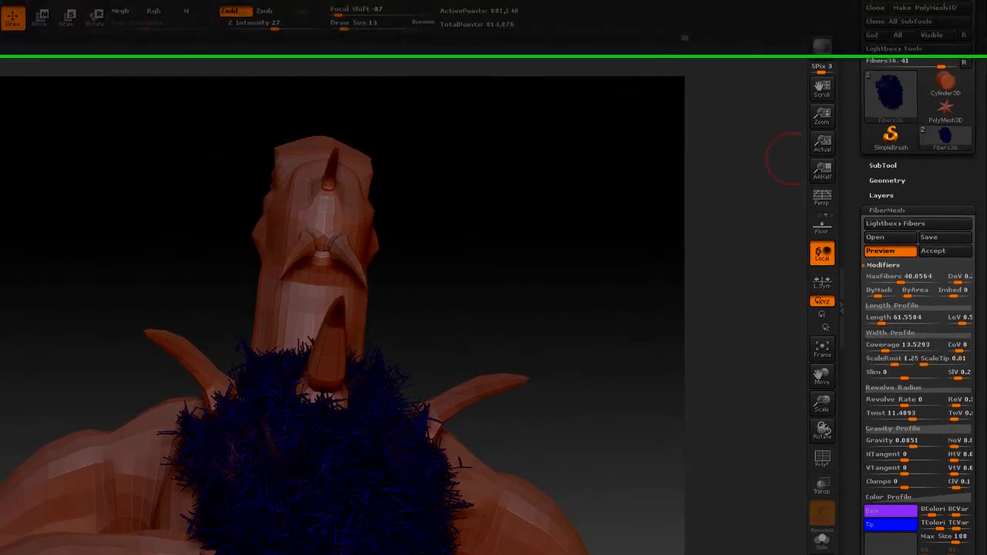
# Step: Start exporting the fibers with Export Curves, and cancel the export
pyautogui.moveTo(862, 534); pyautogui.dragTo(862, 276)
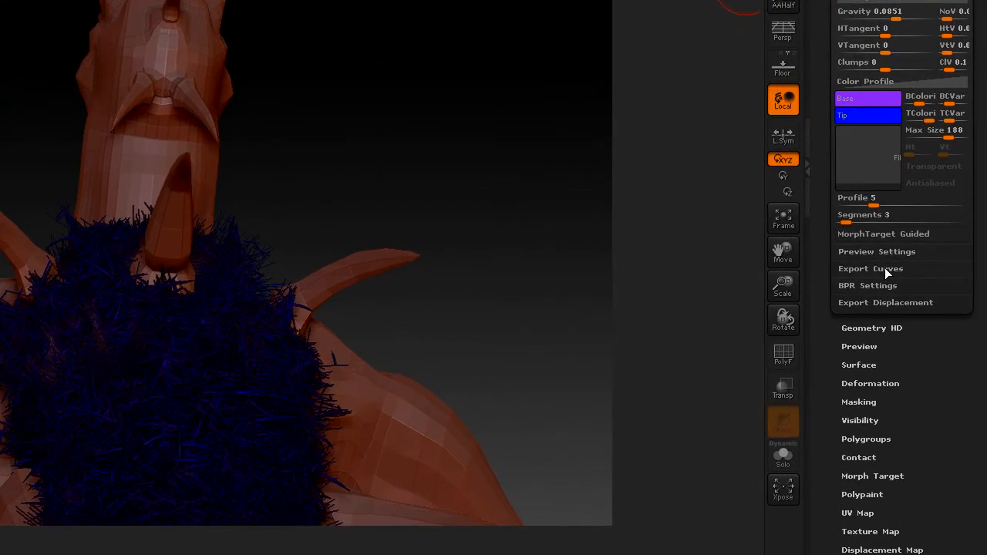
pyautogui.click(884, 267)
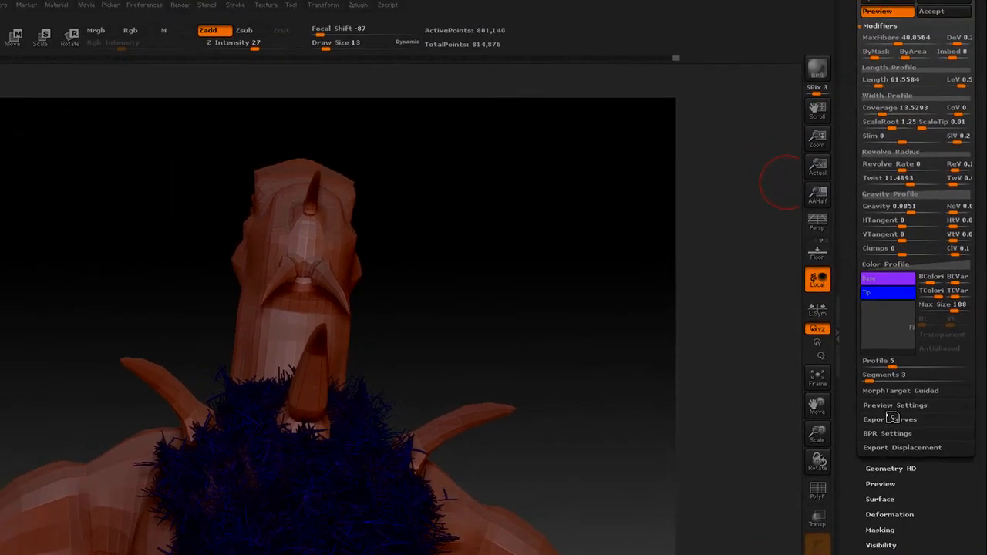
pyautogui.click(892, 417)
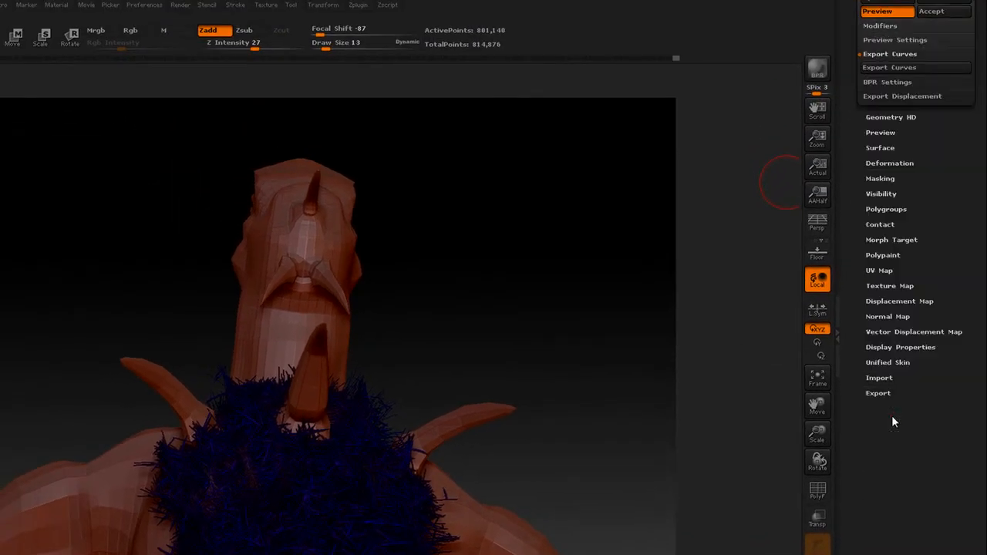
pyautogui.click(889, 68)
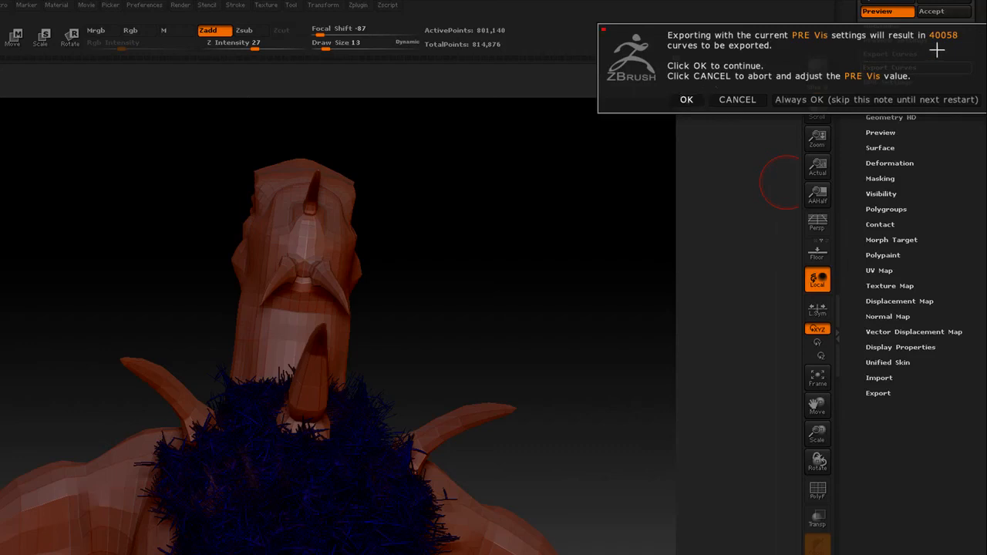
pyautogui.click(737, 99)
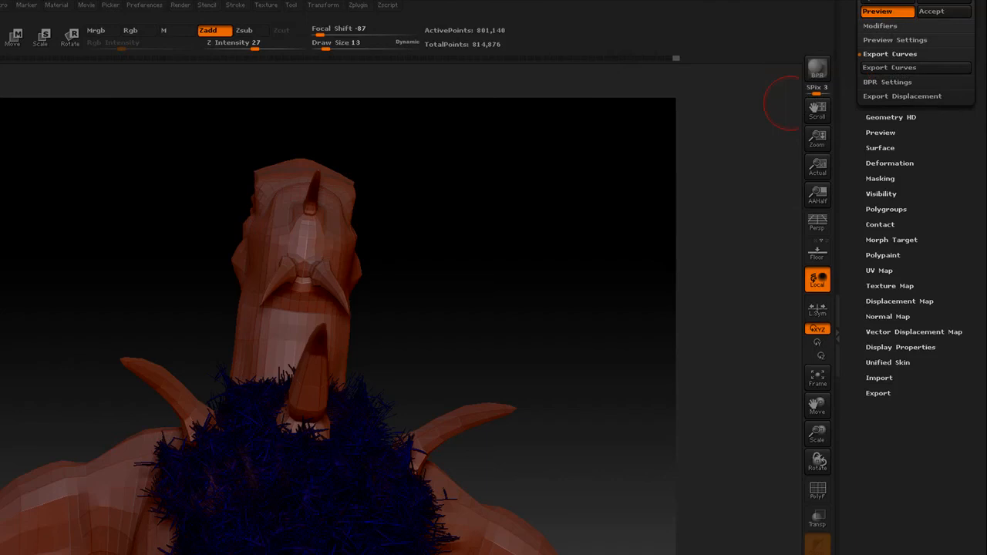
# Step: Turn off the fiber preview and expand the FiberMesh modifiers
pyautogui.moveTo(931, 108); pyautogui.dragTo(925, 401)
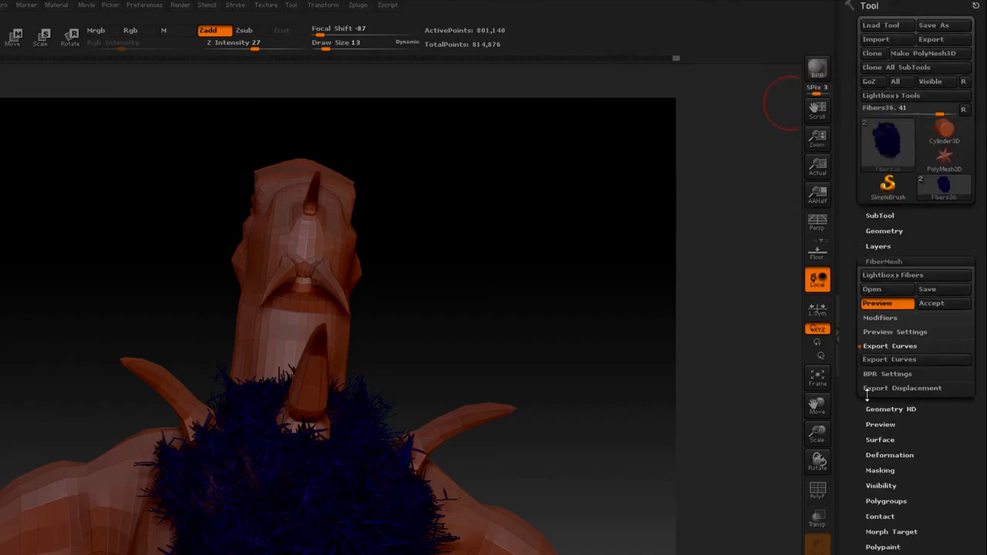
pyautogui.click(885, 303)
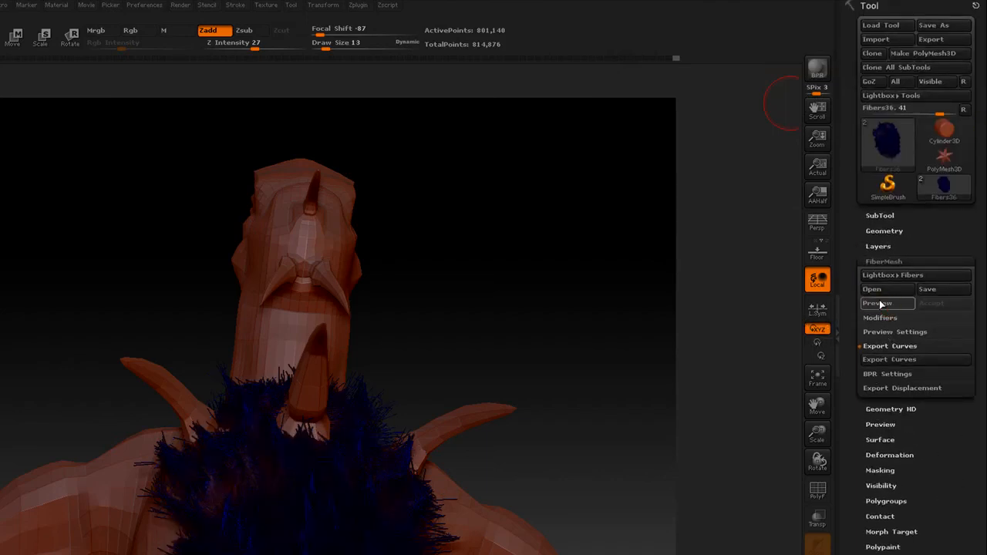
pyautogui.click(881, 317)
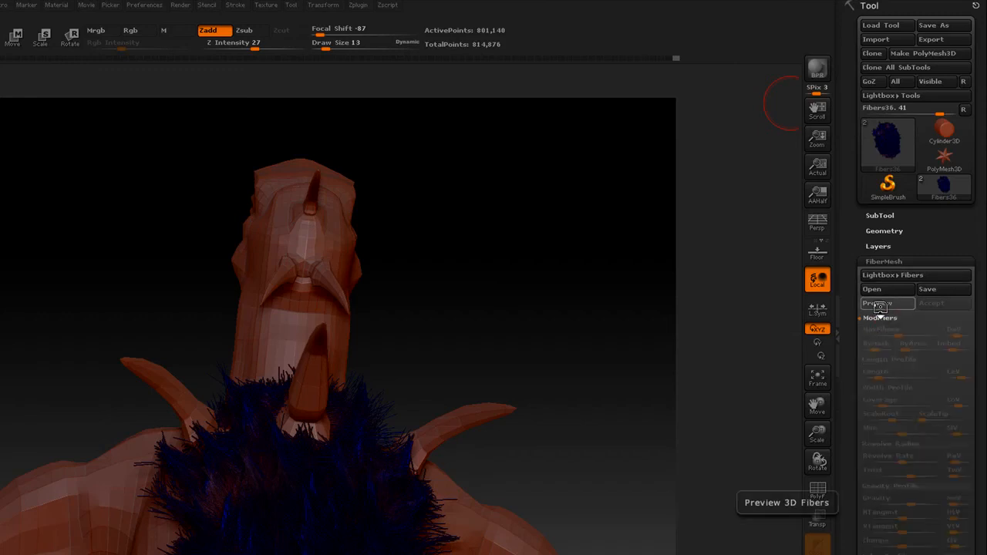
# Step: Turn the fiber preview back on, raise the Segments per fiber to 12 and readjust the amount, accepting the single-side fibers notes
pyautogui.click(879, 303)
pyautogui.click(767, 333)
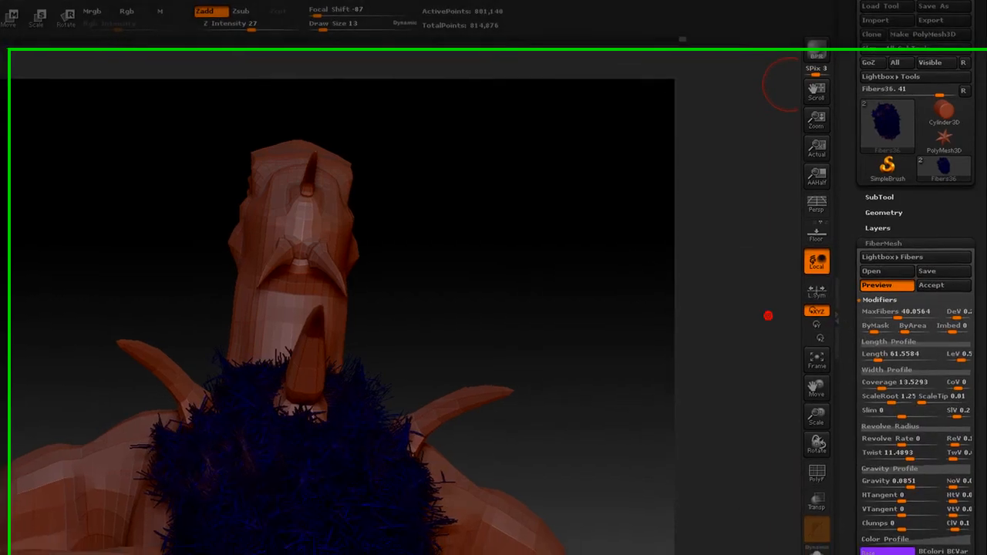
pyautogui.moveTo(984, 331); pyautogui.dragTo(953, 232)
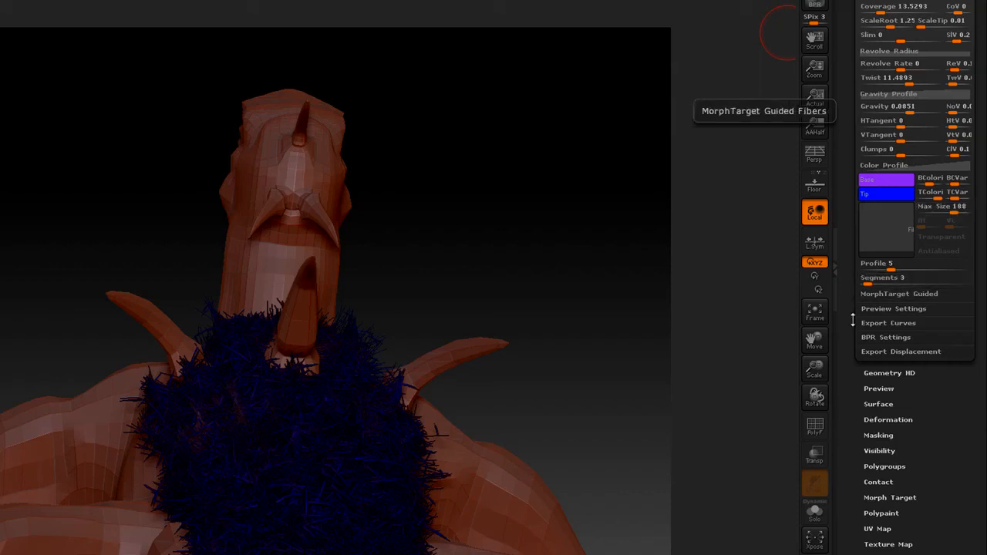
pyautogui.moveTo(879, 284); pyautogui.dragTo(886, 285)
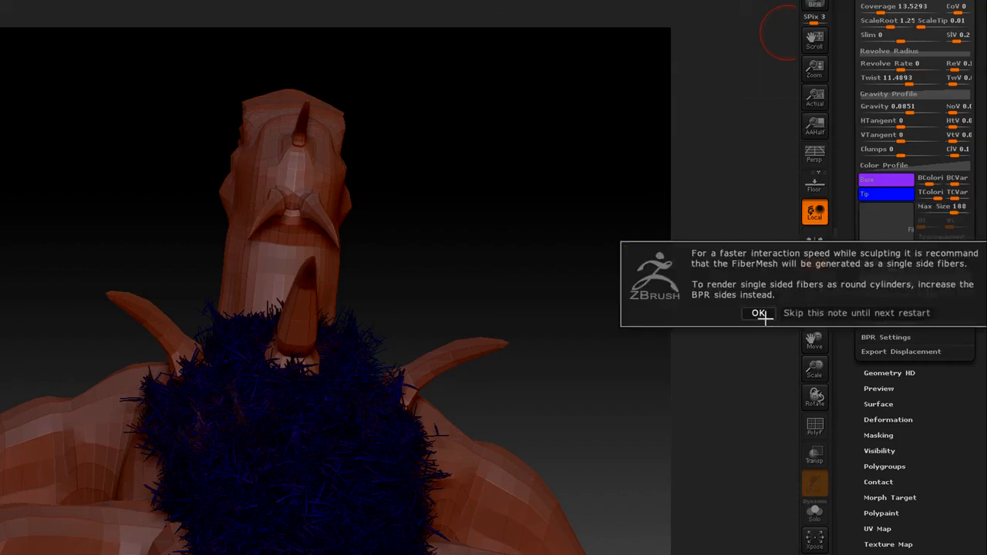
pyautogui.click(759, 313)
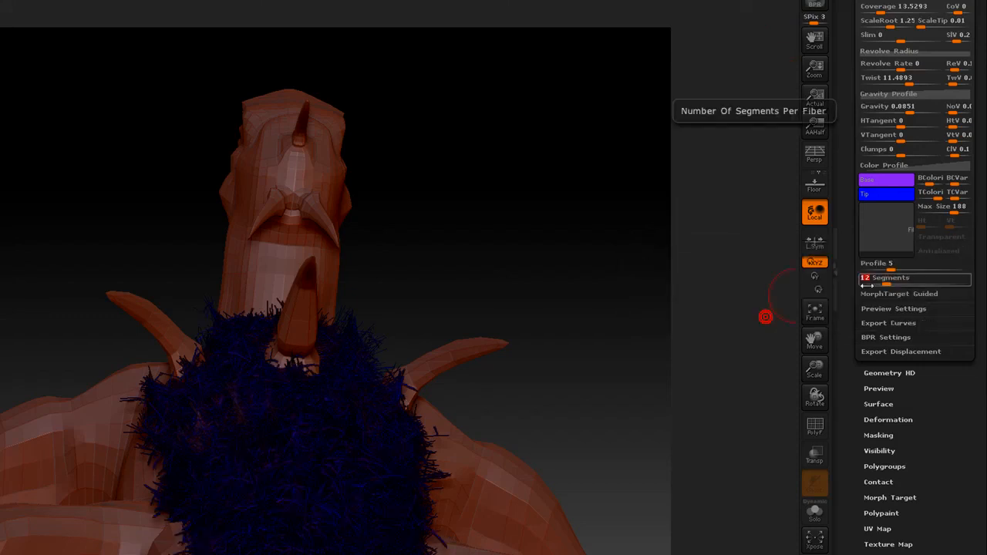
pyautogui.moveTo(878, 283); pyautogui.dragTo(882, 285)
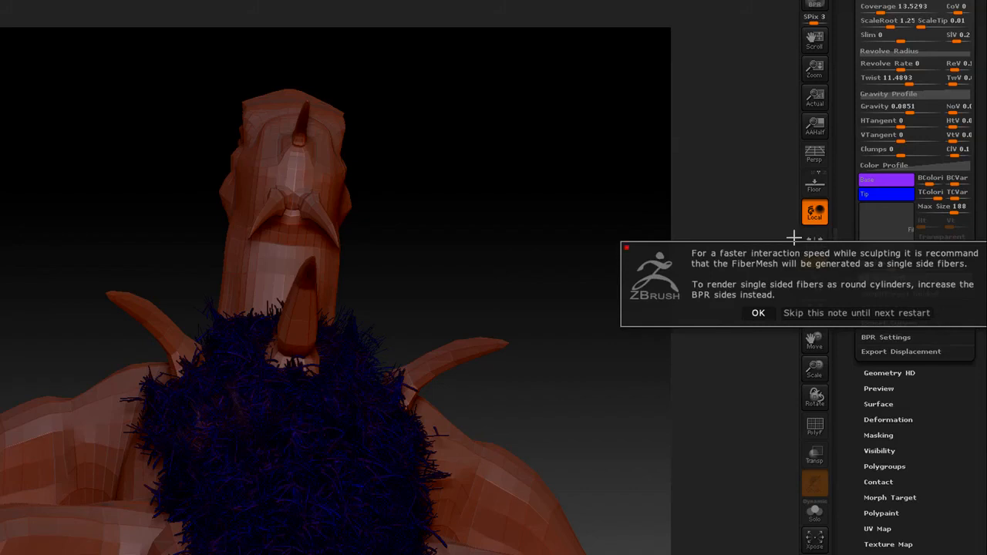
pyautogui.click(758, 313)
# Step: Start exporting the fibers as curves with the current PRE Vis settings, look through the available export file formats, and cancel the export
pyautogui.click(894, 325)
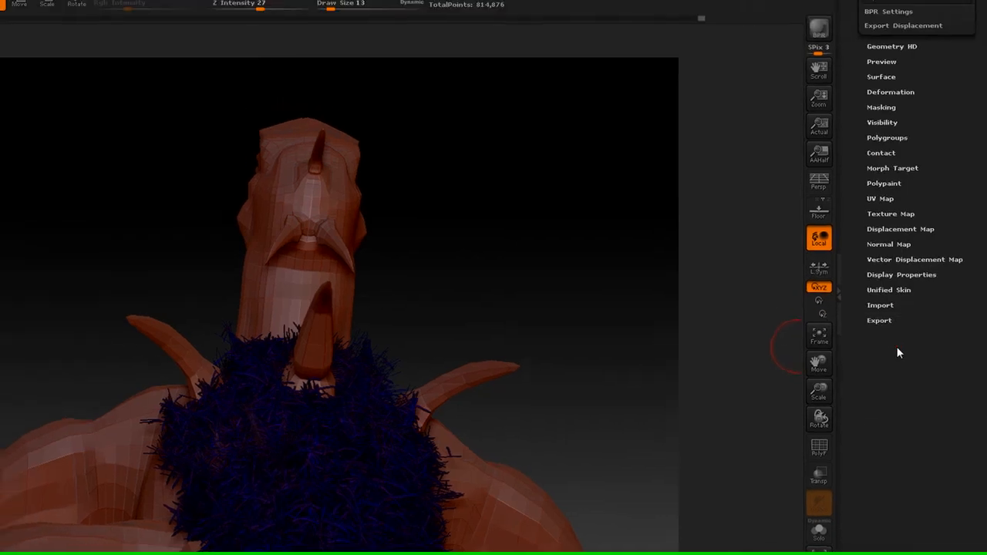
pyautogui.moveTo(981, 103); pyautogui.dragTo(985, 412)
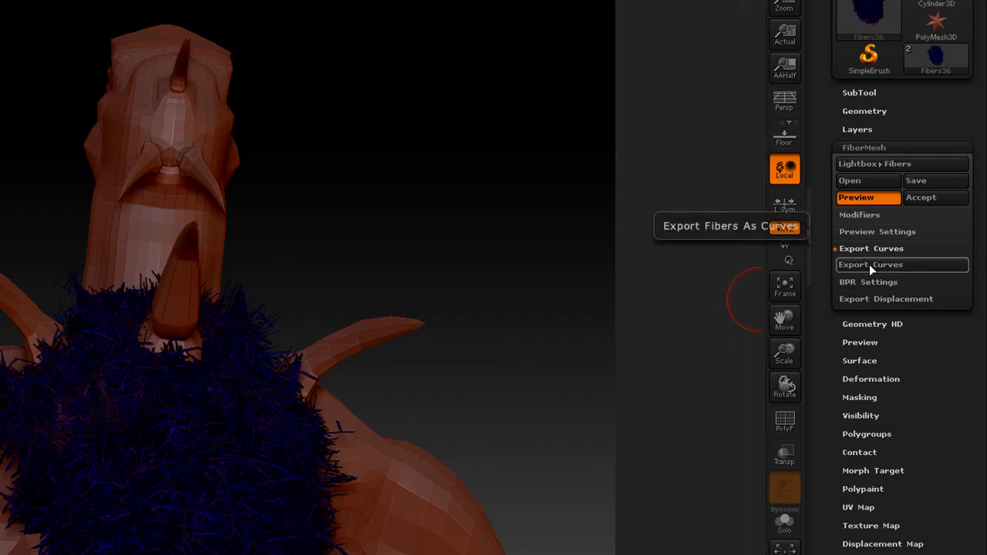
pyautogui.click(869, 265)
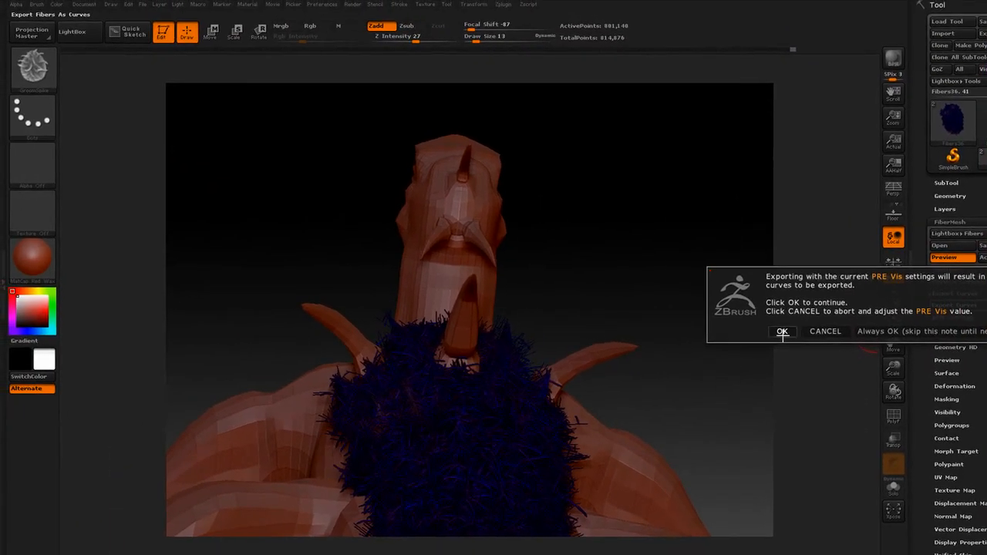
pyautogui.click(782, 332)
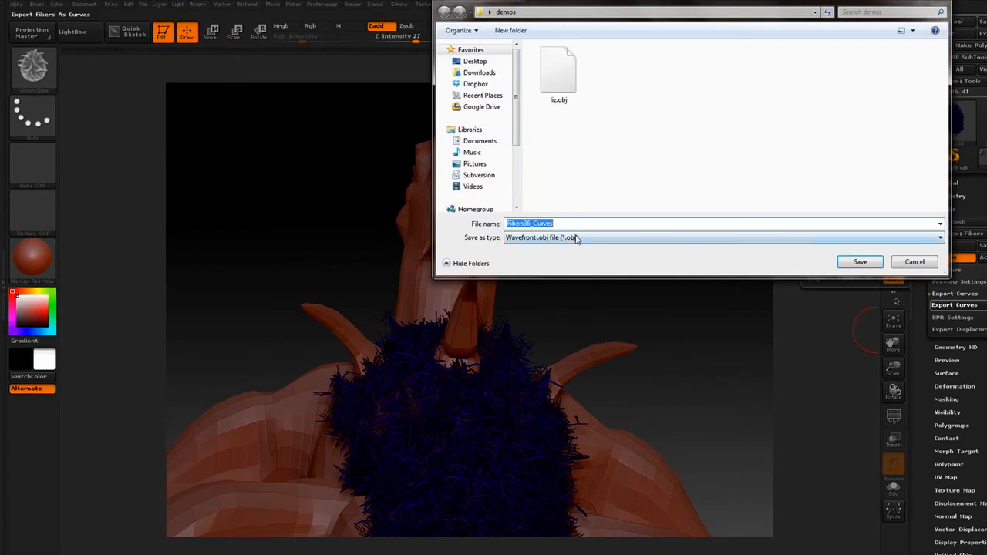
pyautogui.click(575, 239)
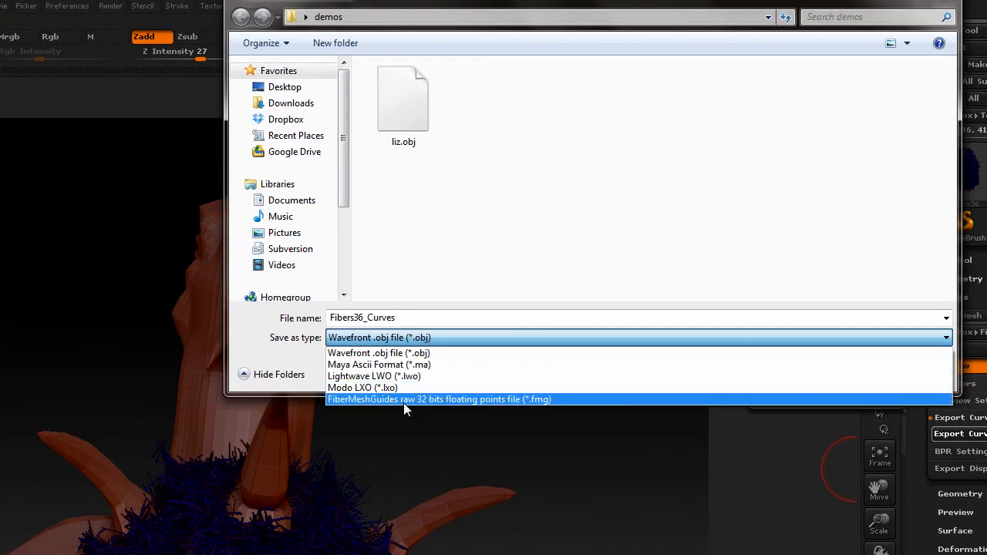
pyautogui.click(956, 3)
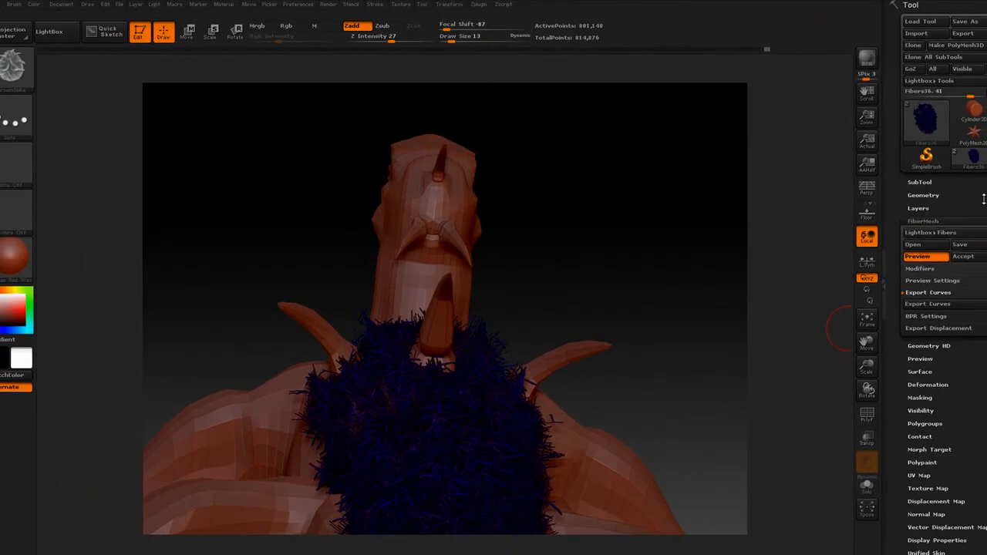
pyautogui.moveTo(985, 439)
pyautogui.mouseDown()
pyautogui.moveTo(986, 107)
pyautogui.moveTo(986, 440)
pyautogui.mouseUp()
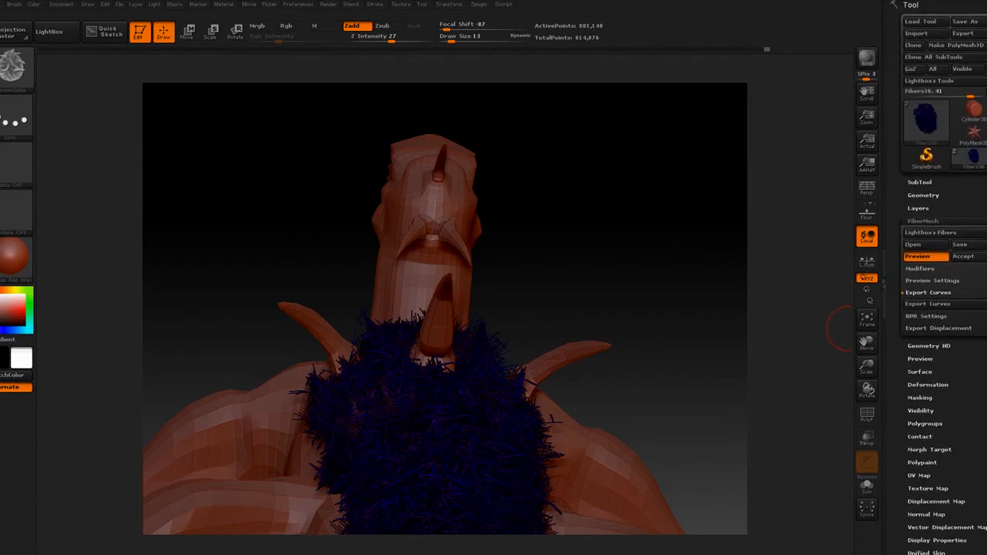